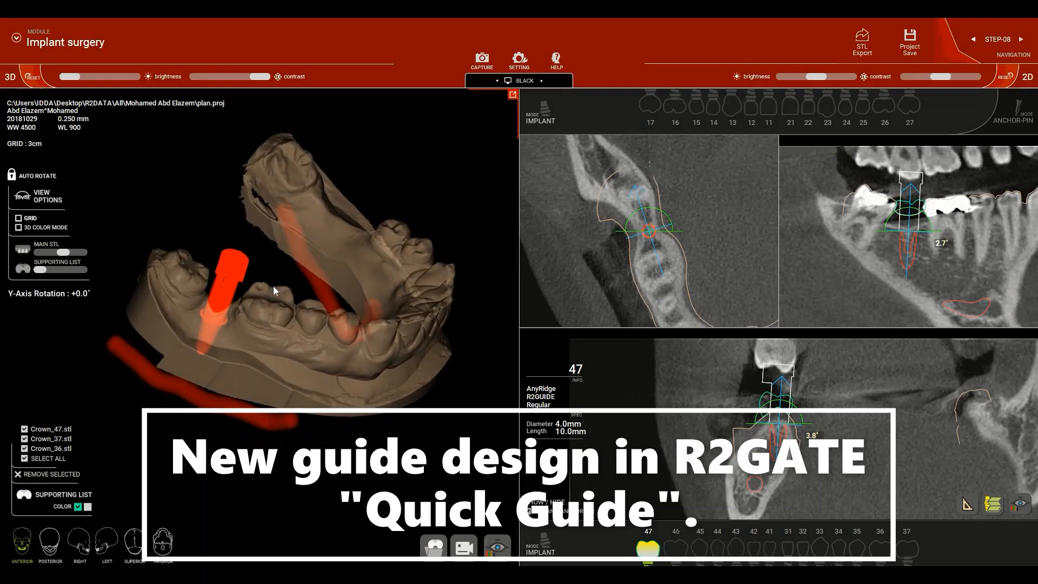
Switch from the Implant surgery module to step 09, Quick Guide.
drag(261, 310, 303, 346)
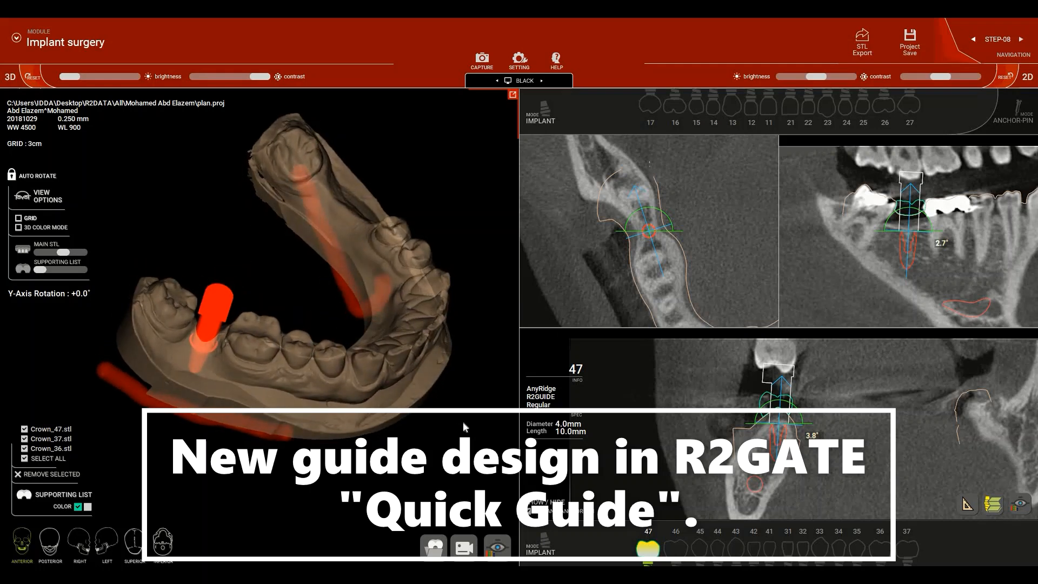
click(84, 49)
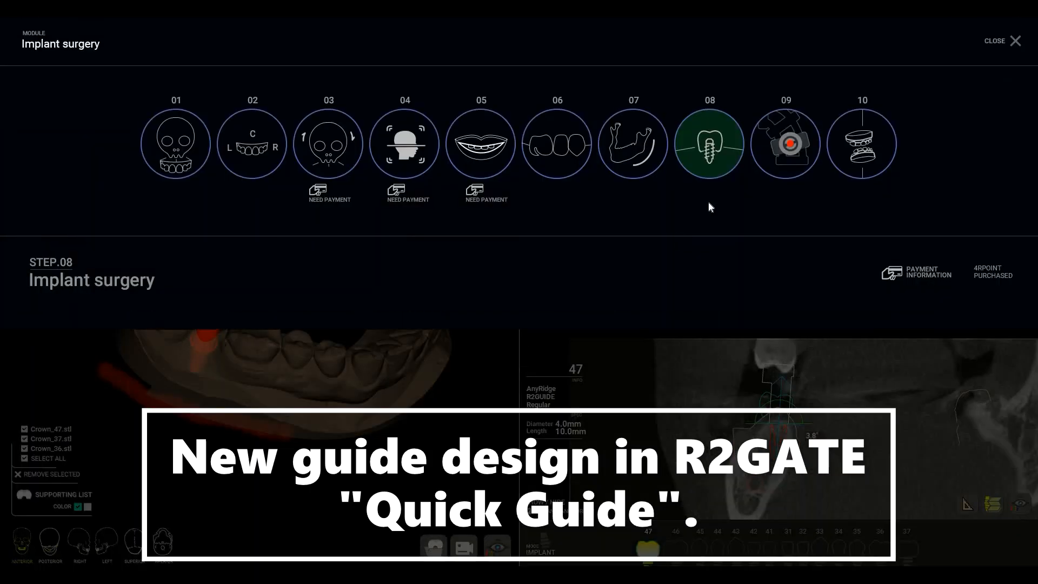
click(770, 144)
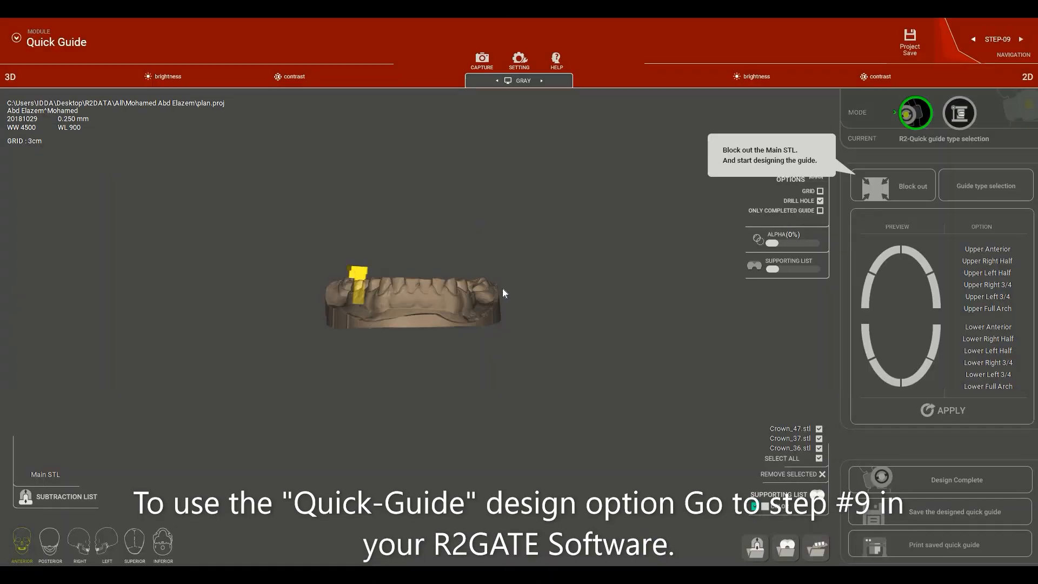
Block out the undercuts of the Main STL lower jaw model.
drag(385, 372, 393, 394)
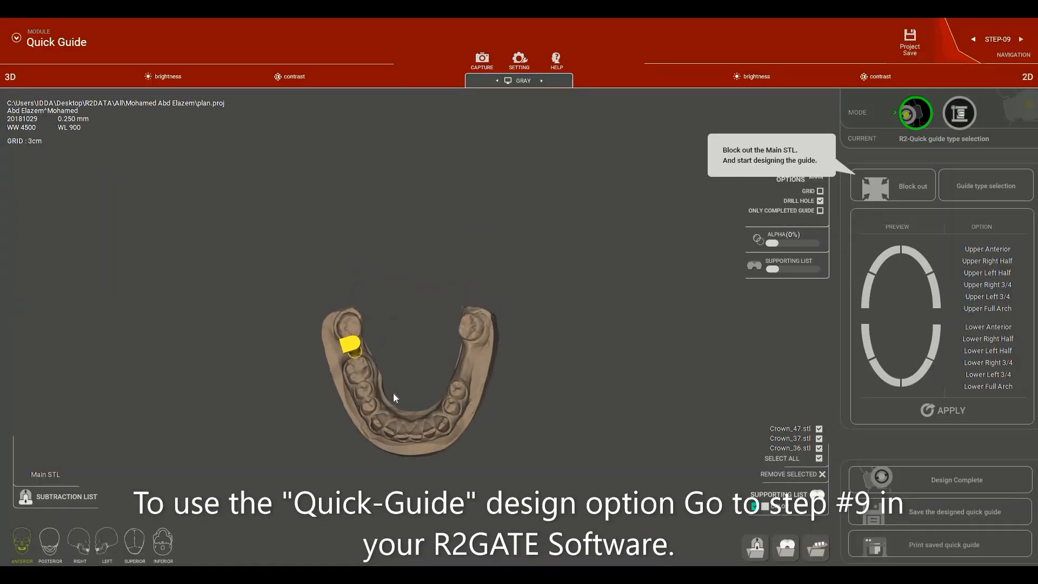
scroll(411, 392, up, 3)
right_drag(427, 384, 464, 265)
middle_drag(457, 379, 471, 281)
drag(470, 281, 473, 284)
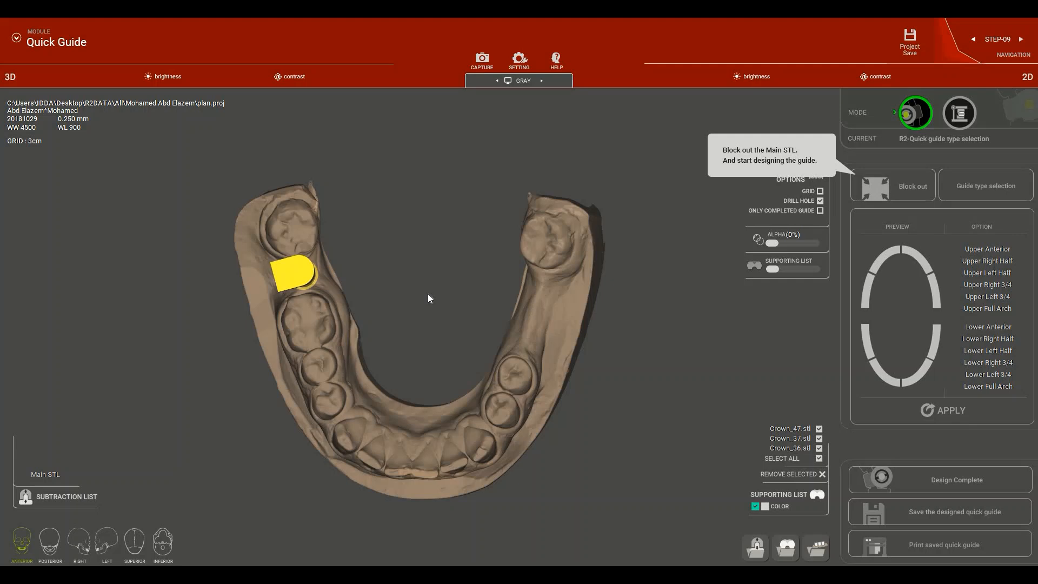
mouse_move(420, 324)
mouse_down()
mouse_move(450, 320)
mouse_move(427, 329)
mouse_up()
drag(505, 272, 433, 323)
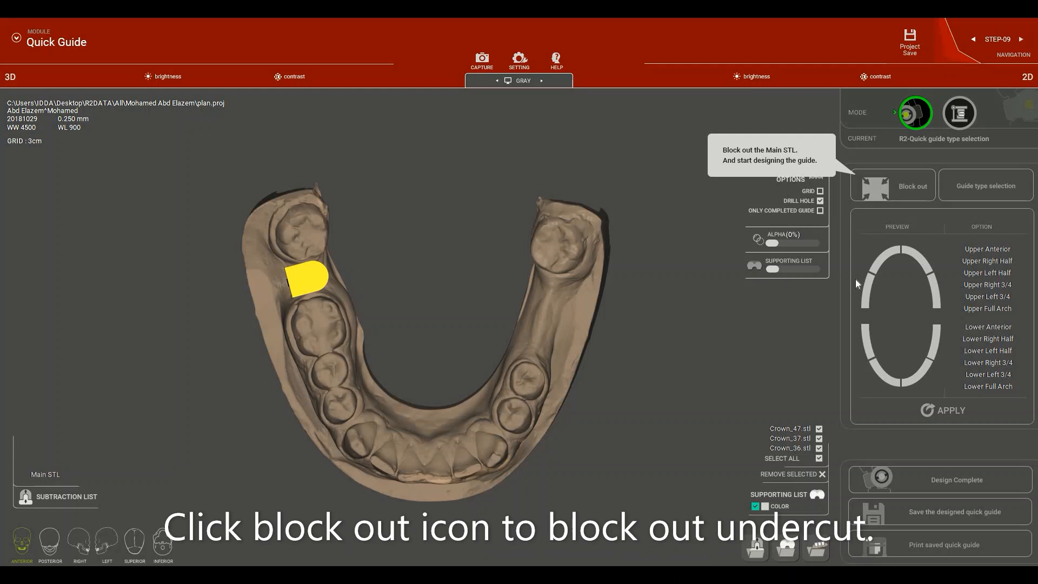
click(889, 195)
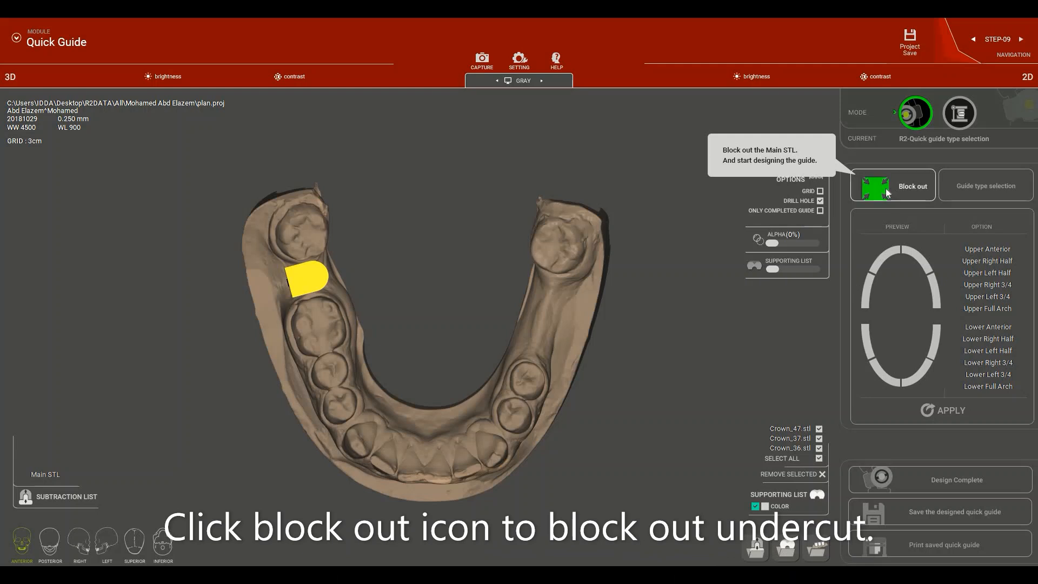
click(888, 193)
click(510, 329)
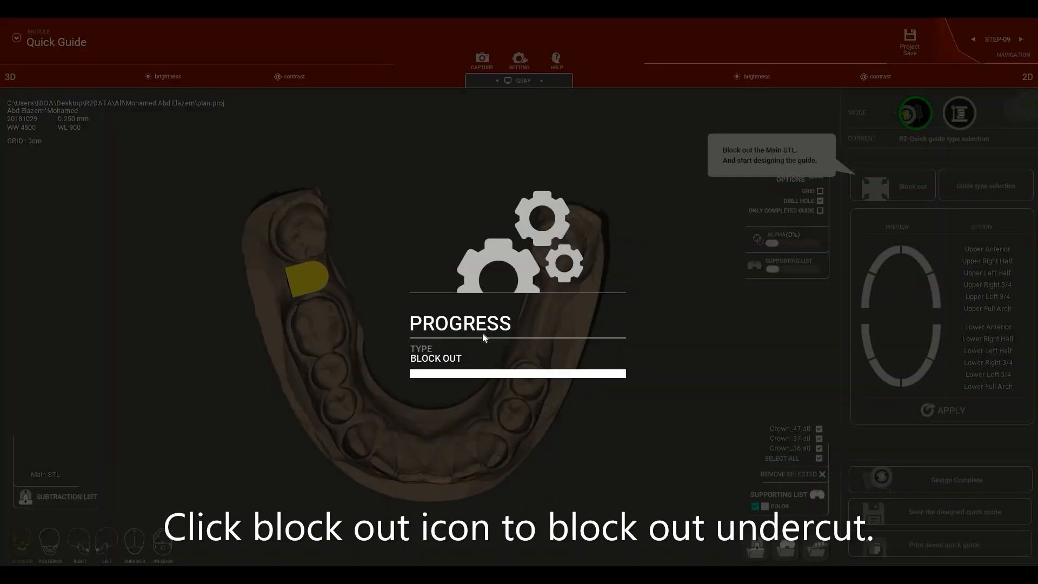
click(550, 329)
Assign the Implant regular drill hole, size 5.0 - 13.5, to the planned implant abutment.
mouse_move(578, 349)
mouse_down()
mouse_move(559, 268)
mouse_move(503, 306)
mouse_move(586, 270)
mouse_move(619, 350)
mouse_move(570, 320)
mouse_move(584, 307)
mouse_move(494, 317)
mouse_move(320, 275)
mouse_up()
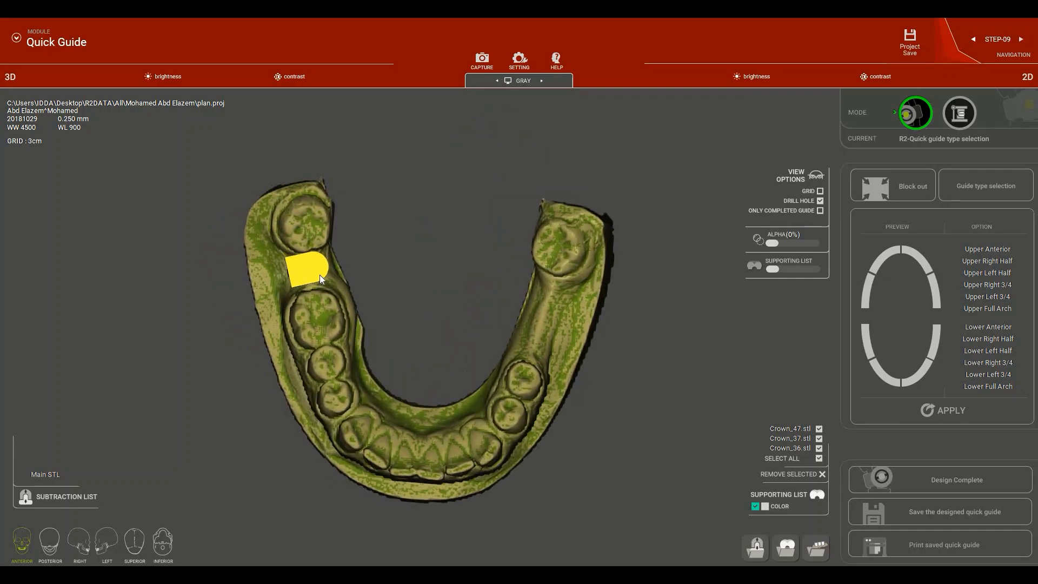
click(319, 275)
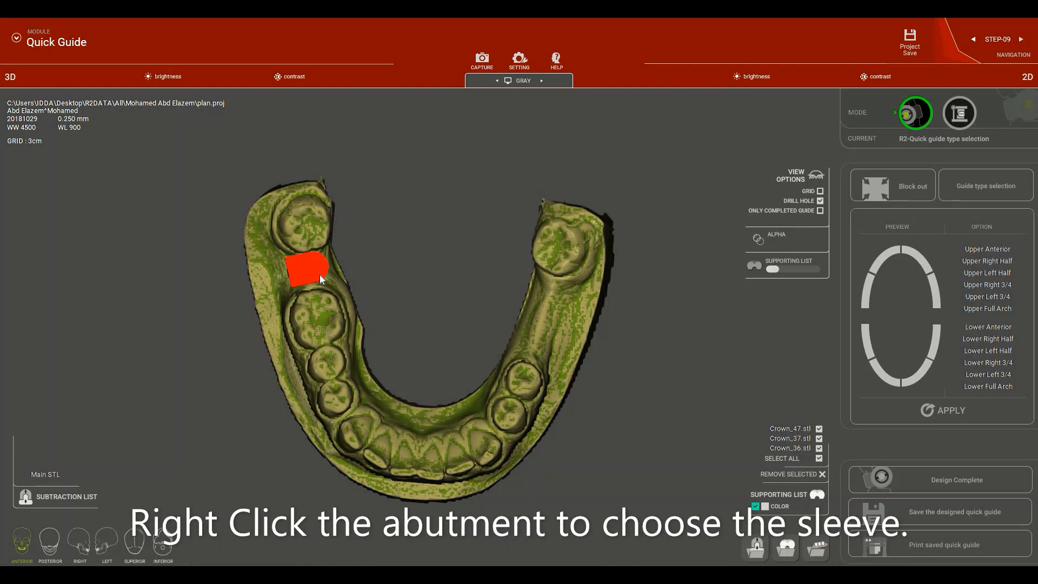
right_click(320, 276)
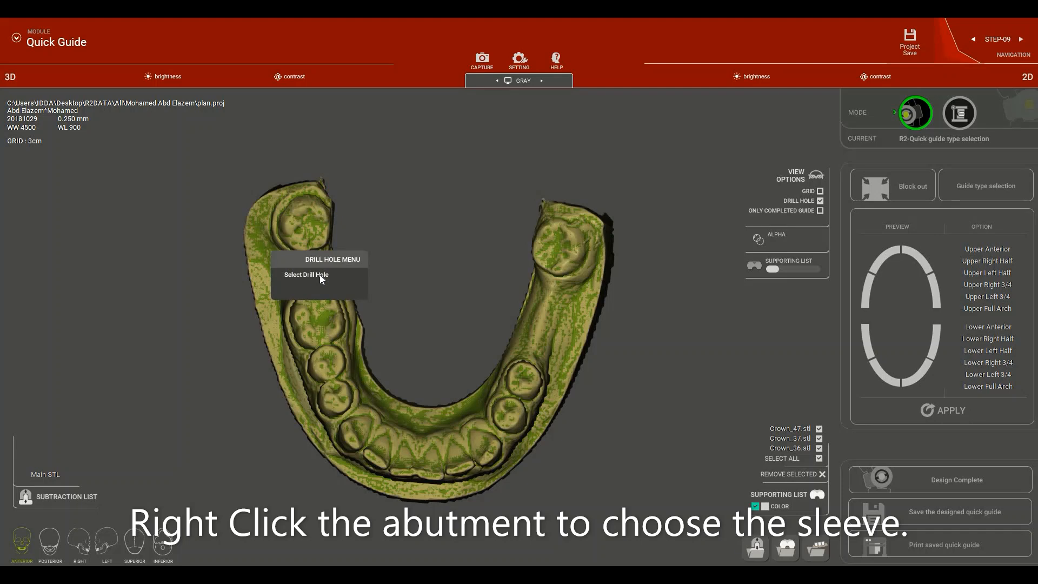
click(320, 275)
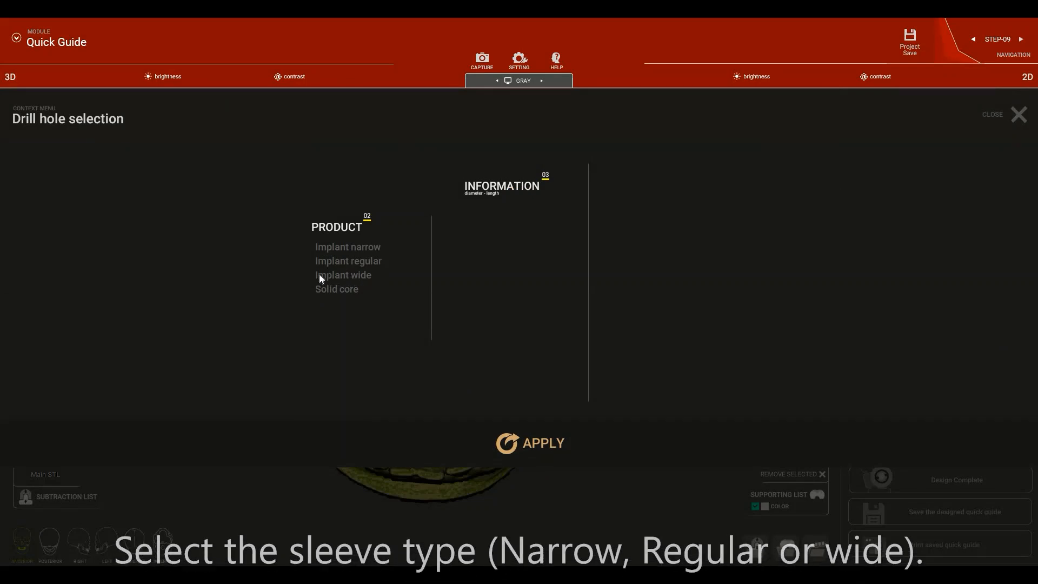
click(351, 275)
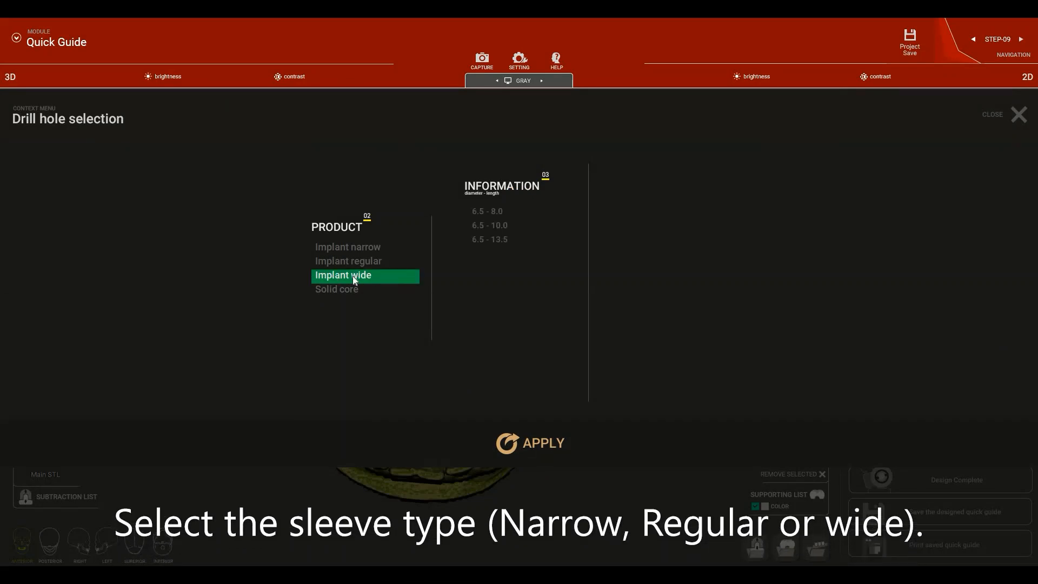
click(372, 261)
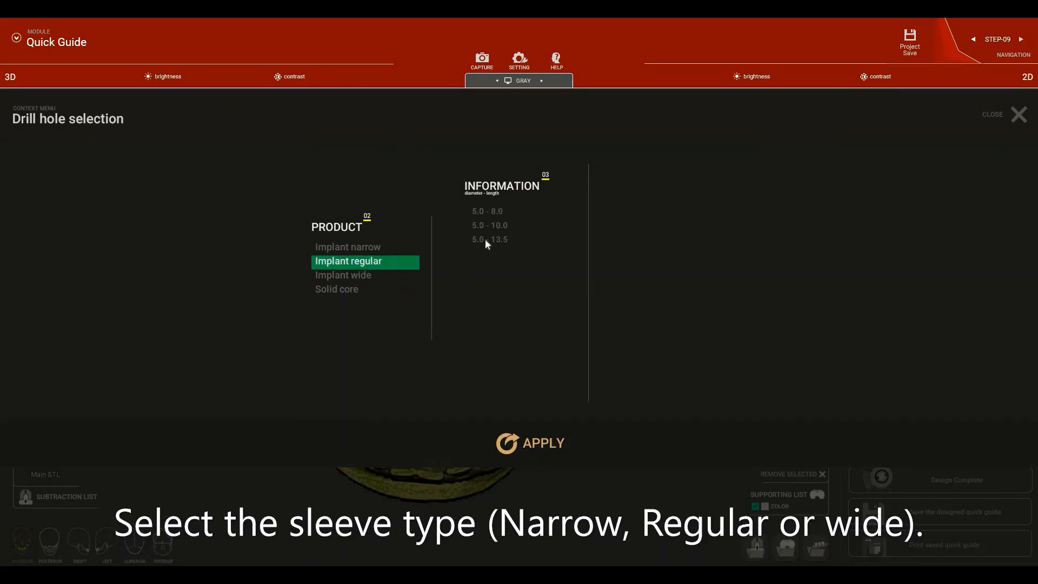
click(500, 244)
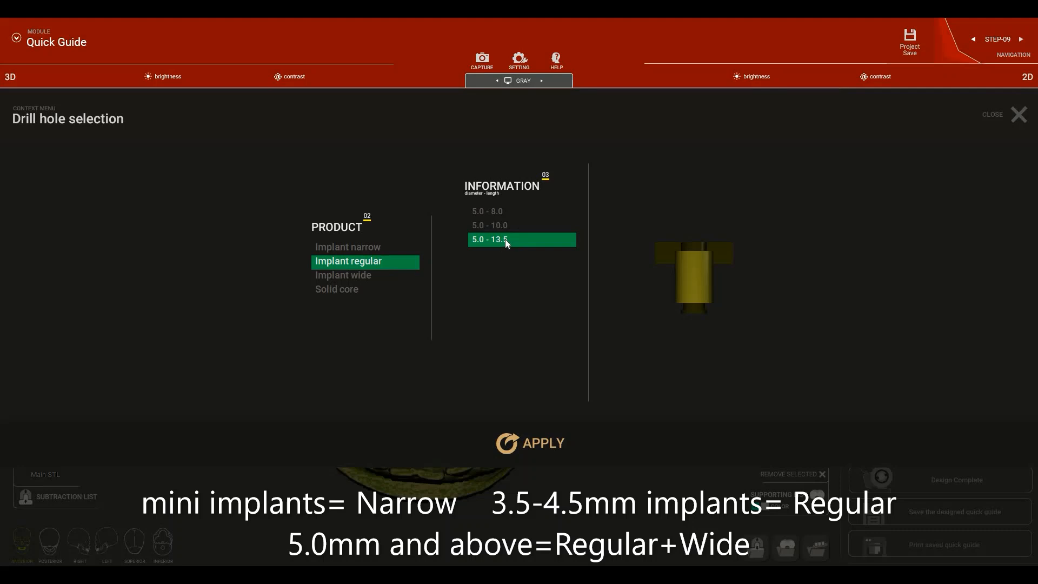
click(528, 435)
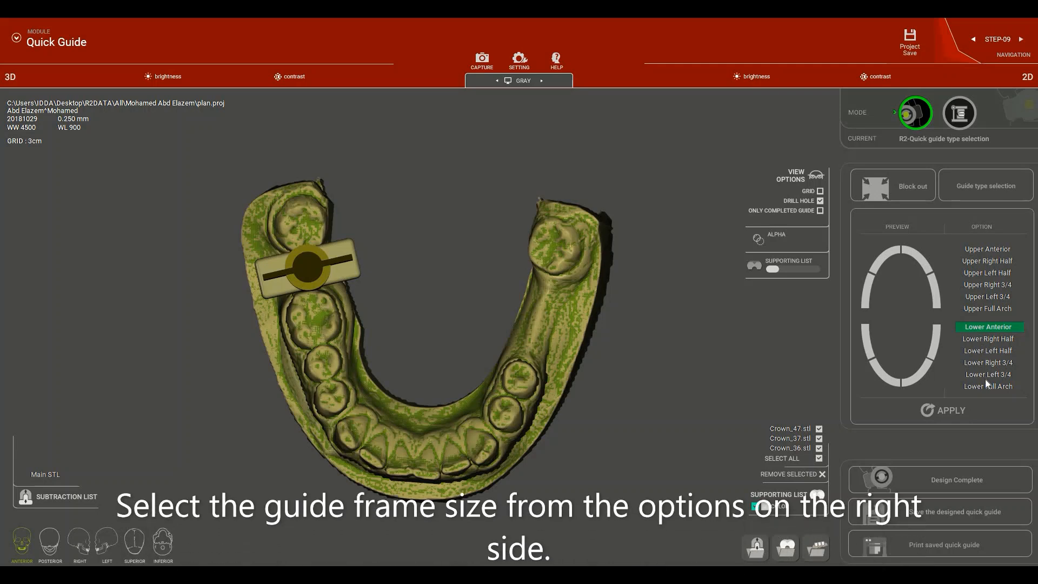
Apply the Lower Right Half guide frame and place it over the teeth and sleeve on the implant side.
click(978, 327)
click(996, 338)
click(983, 351)
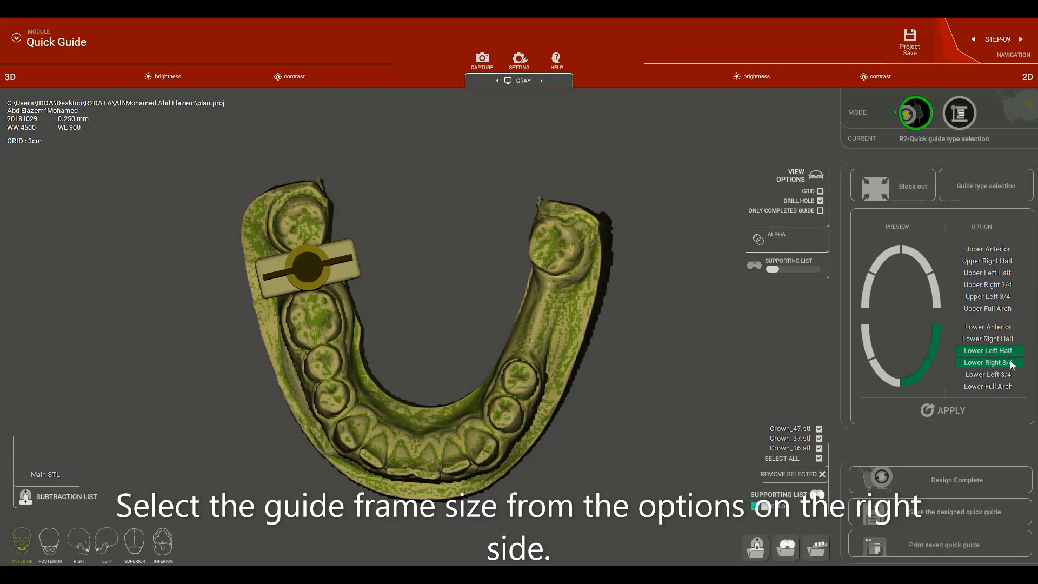
click(1005, 363)
click(976, 377)
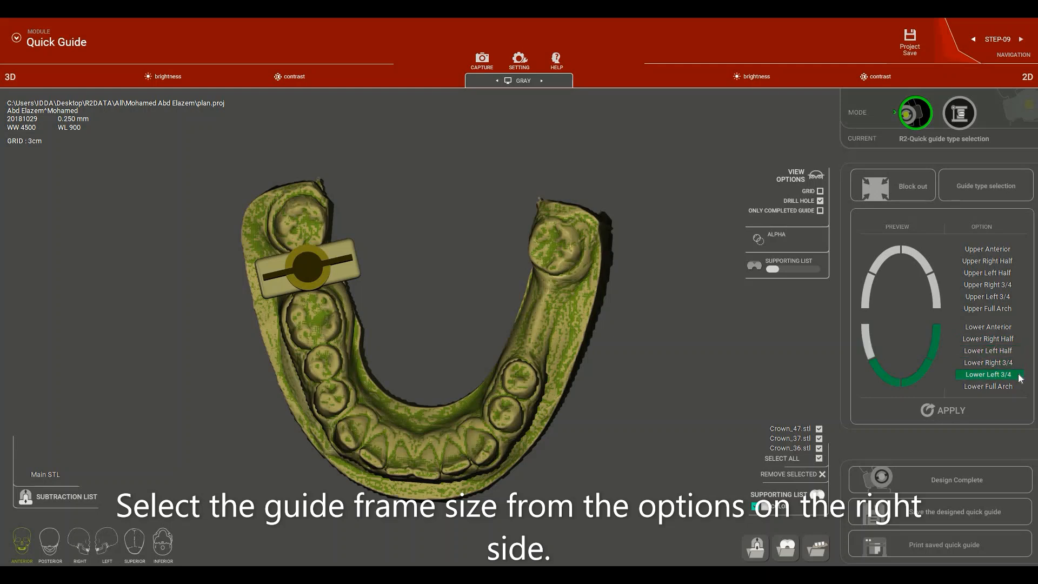
click(995, 383)
click(984, 342)
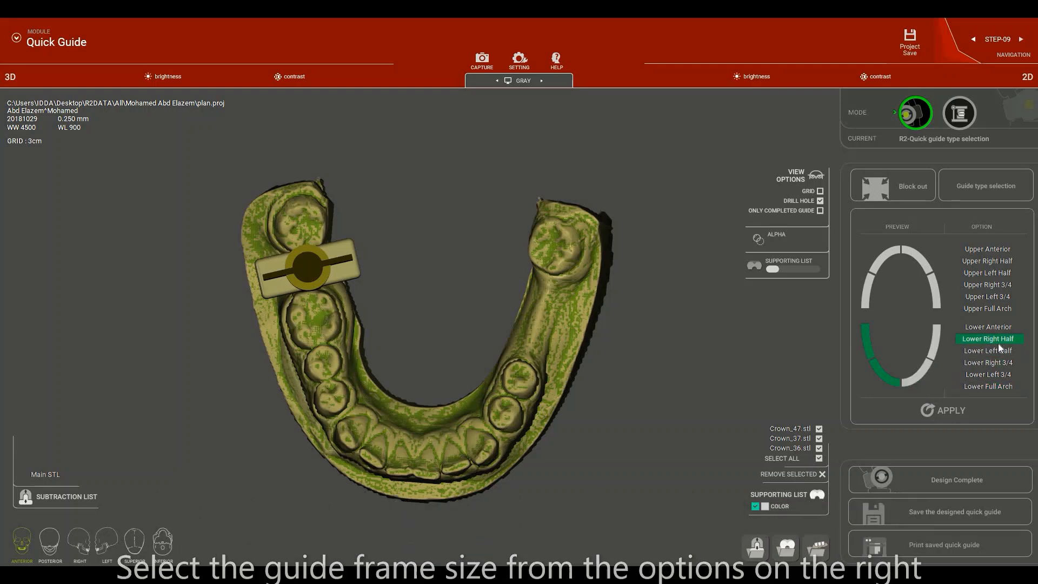
click(933, 409)
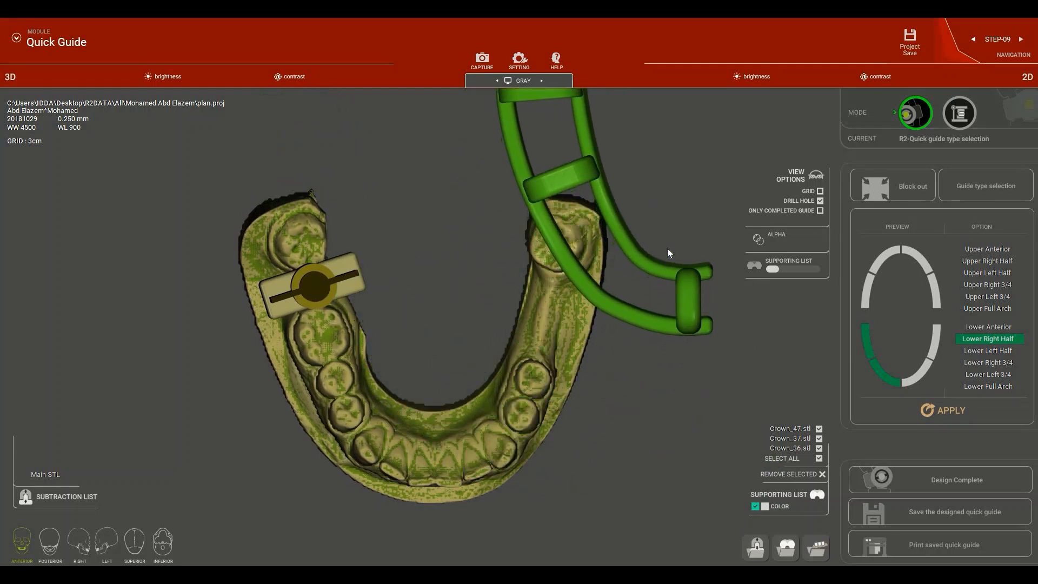
right_click(446, 372)
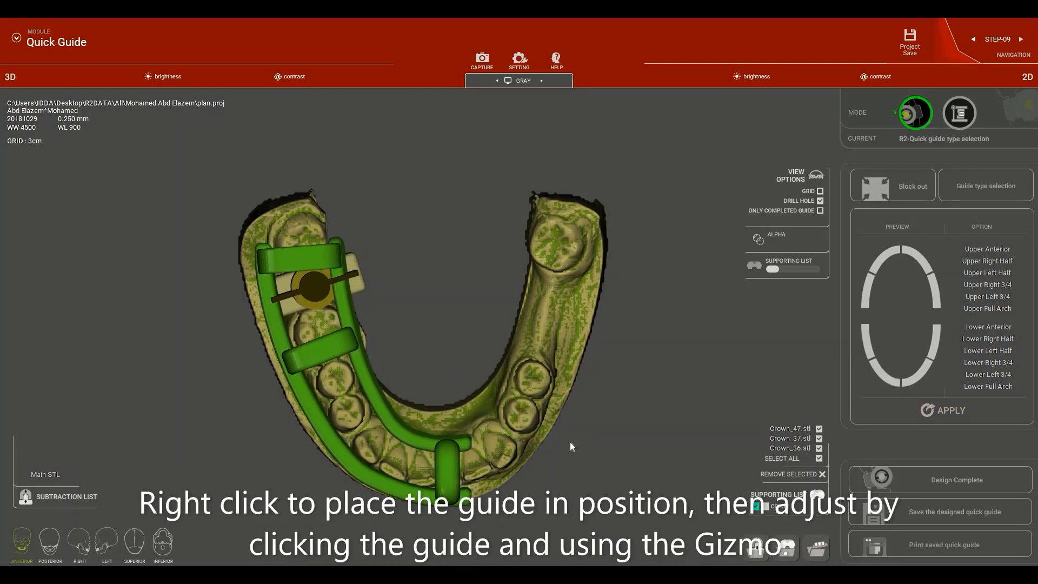
Lower the guide frame vertically with the gizmo so its rails sit around the tooth crowns.
drag(650, 369, 475, 186)
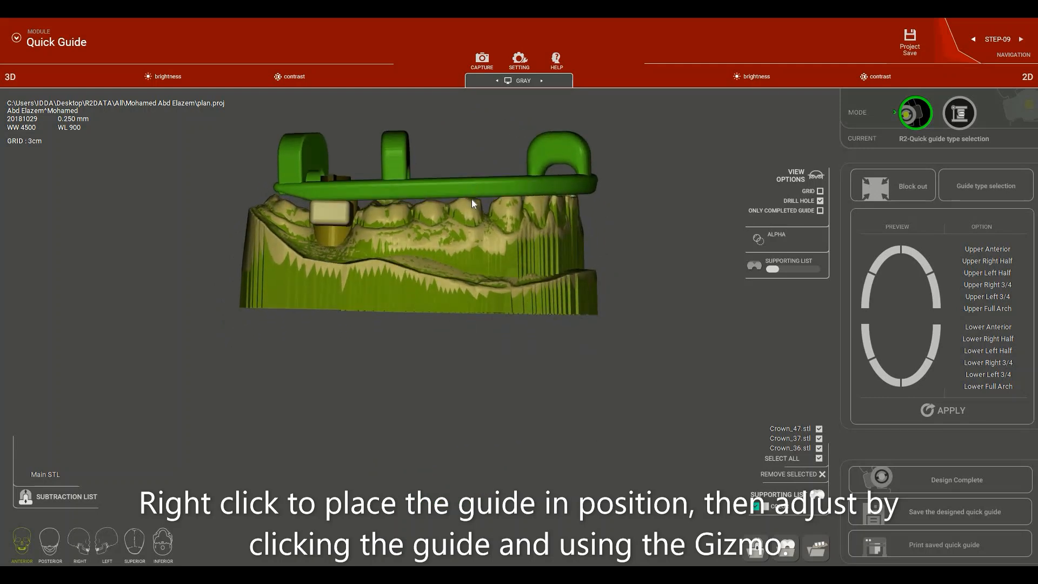
click(474, 183)
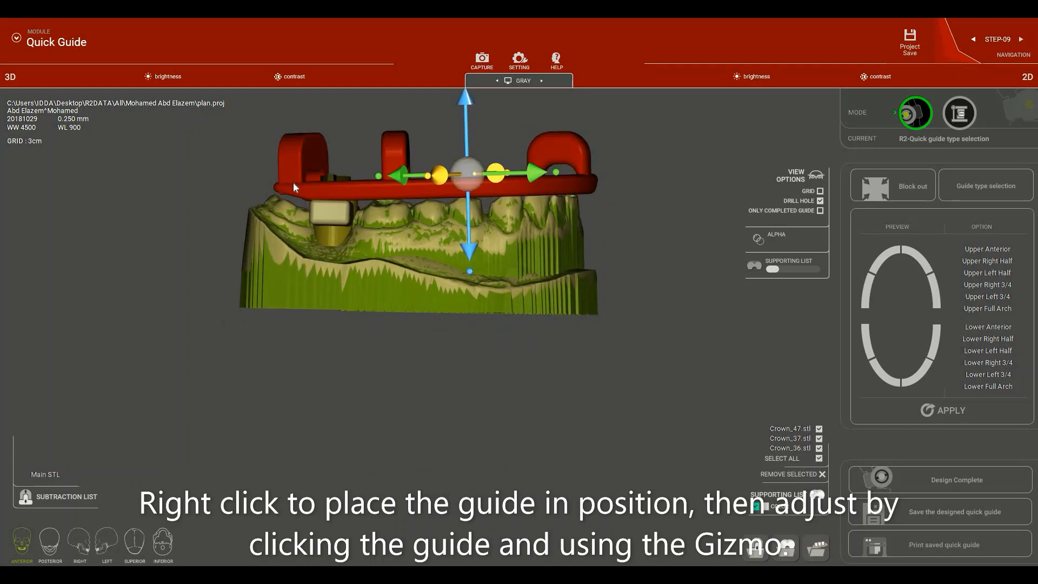
drag(573, 268, 478, 218)
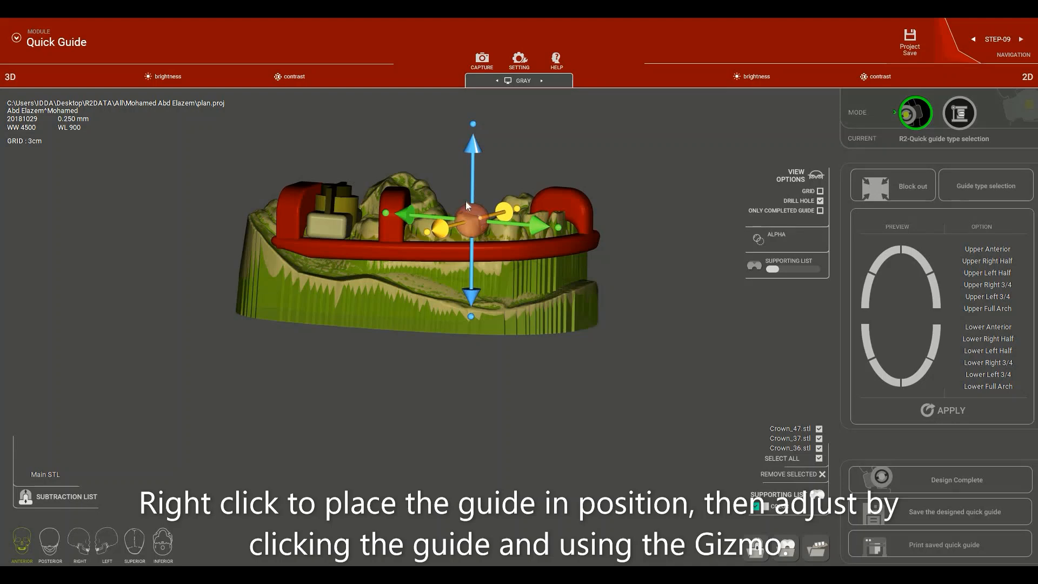
drag(449, 424, 384, 260)
Fine-tune the whole guide frame's horizontal position so the rails and bridges follow the arch around the sleeve.
click(589, 239)
drag(589, 239, 344, 332)
click(345, 333)
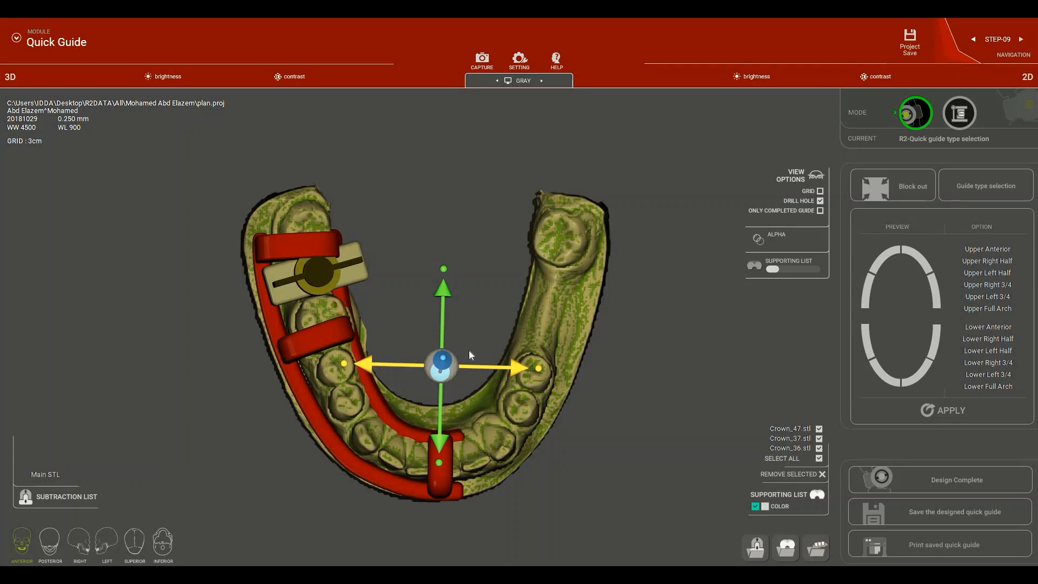
drag(451, 370, 456, 370)
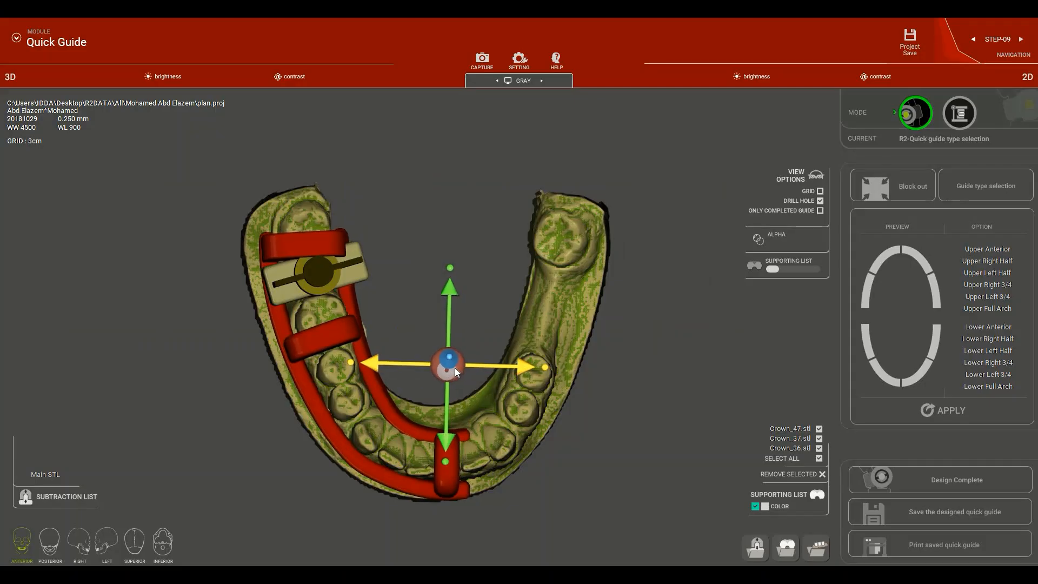
drag(456, 367, 452, 336)
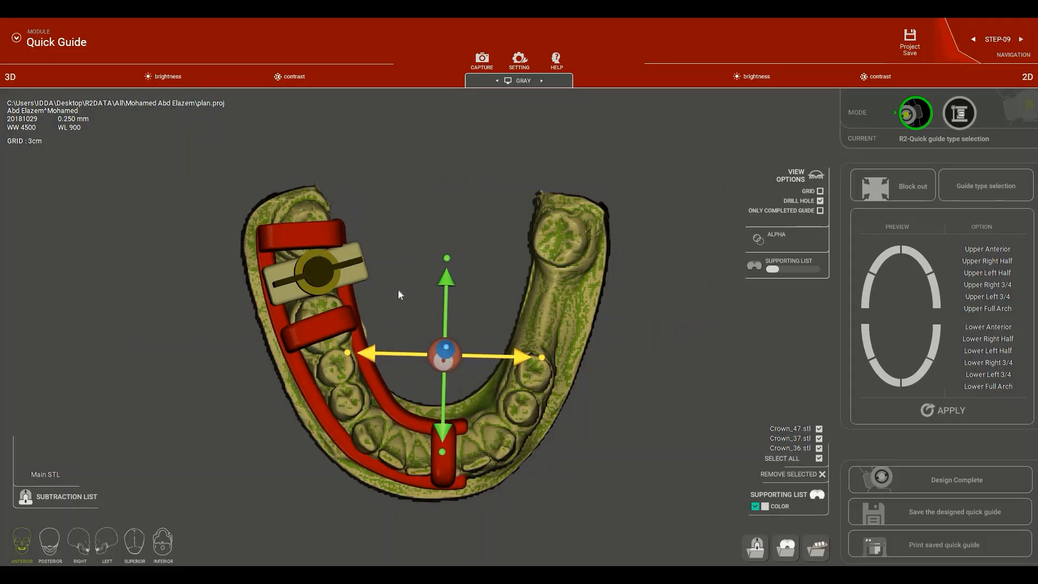
drag(388, 300, 417, 288)
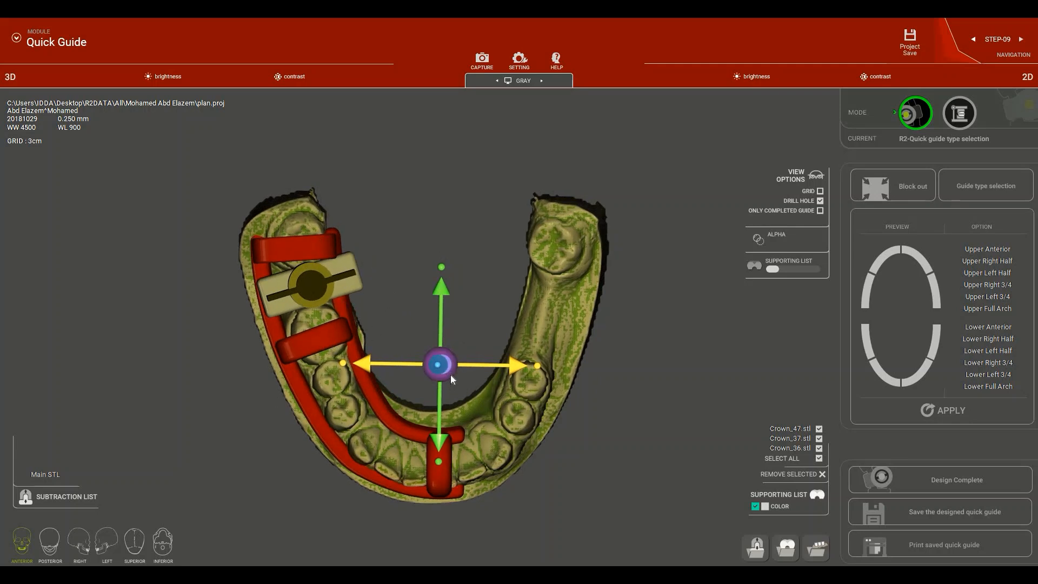
drag(451, 375, 450, 376)
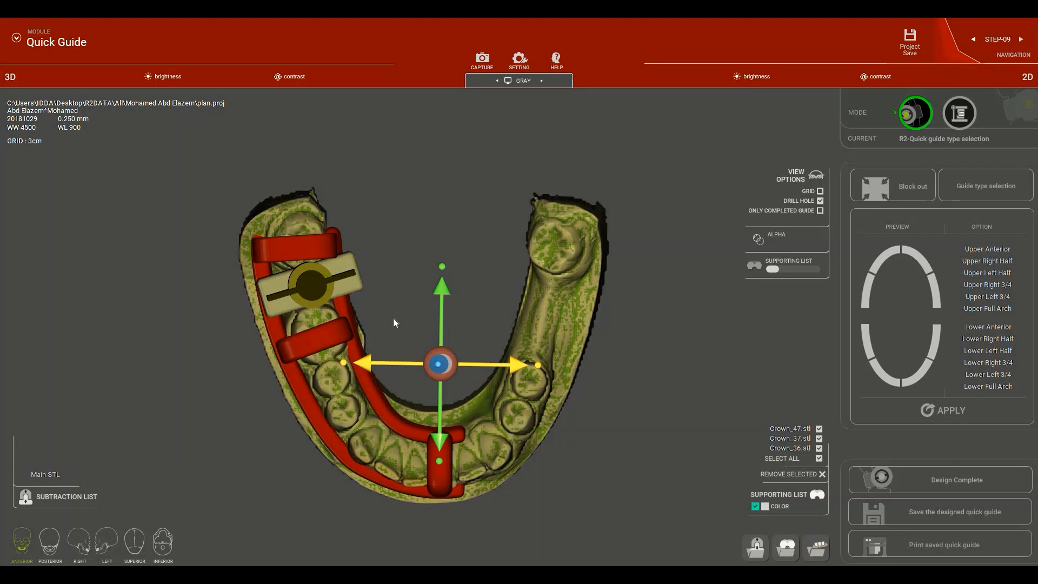
click(527, 382)
drag(528, 381, 389, 333)
click(345, 341)
mouse_move(450, 356)
mouse_down()
mouse_move(462, 341)
mouse_move(451, 356)
mouse_up()
drag(385, 310, 324, 341)
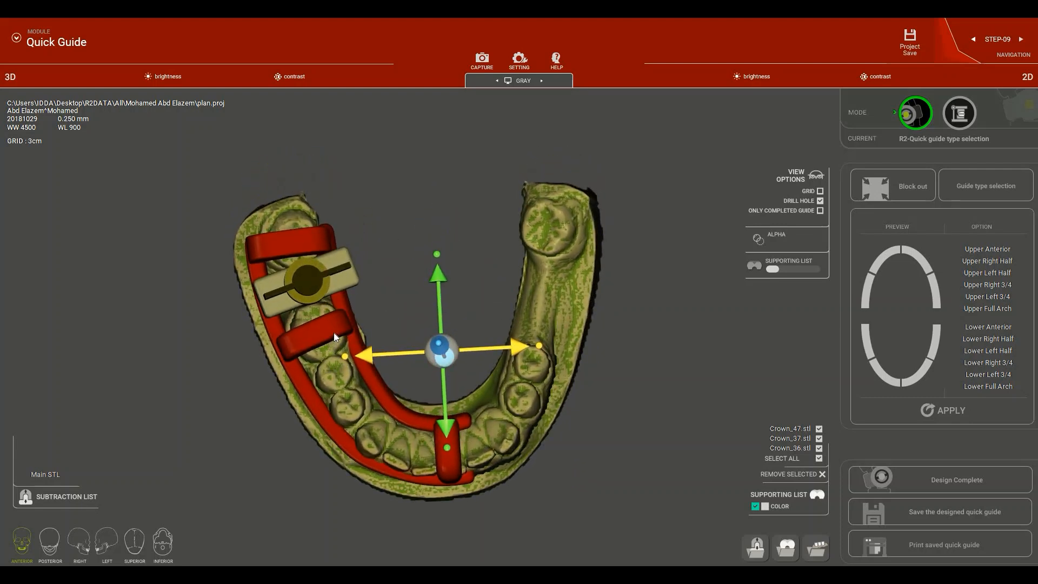
Ungroup the guide into individual parts and select the middle bridge.
right_click(335, 336)
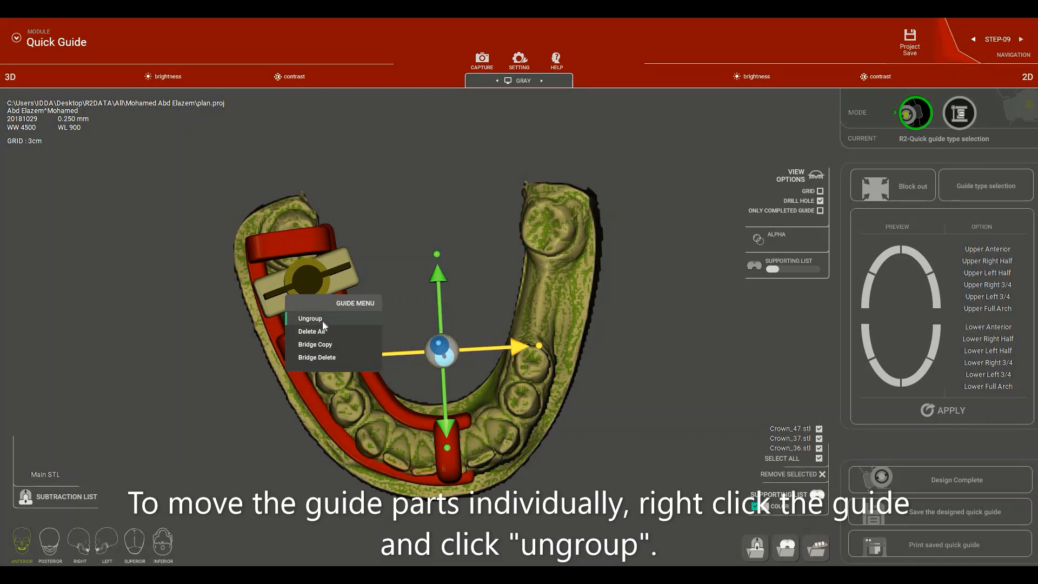
click(322, 321)
drag(489, 245, 342, 342)
click(342, 342)
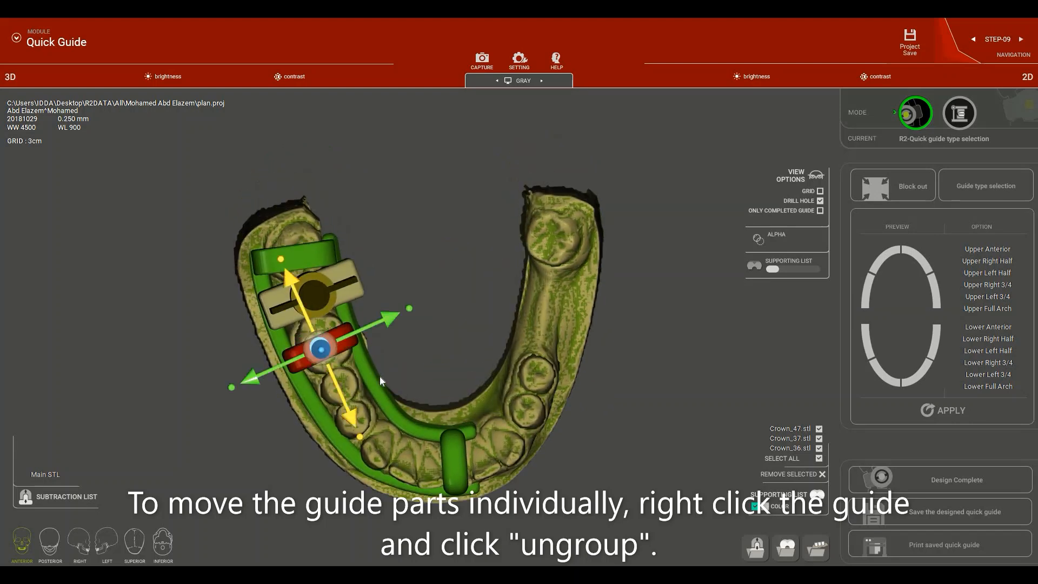
Reposition the inner guide rail with the gizmo so it follows the lingual side of the arch and meets the bridge ends.
click(364, 378)
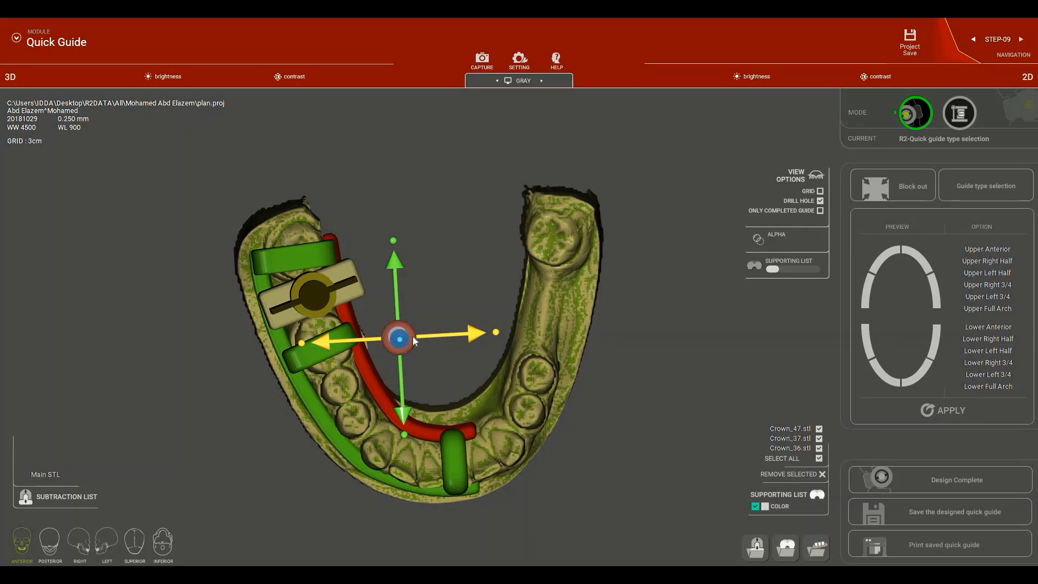
drag(416, 338, 421, 335)
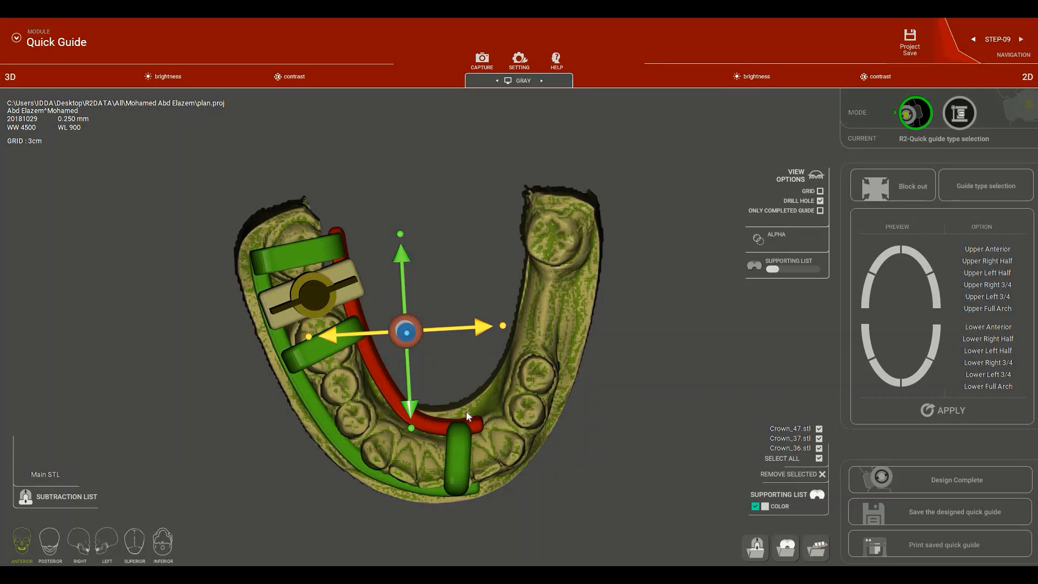
drag(474, 386, 470, 383)
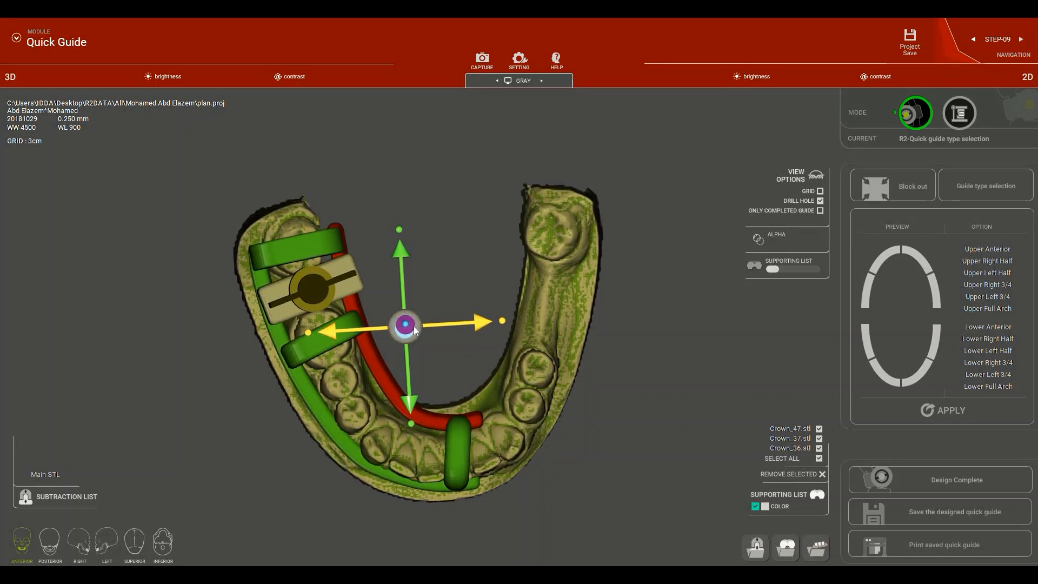
scroll(414, 326, up, 4)
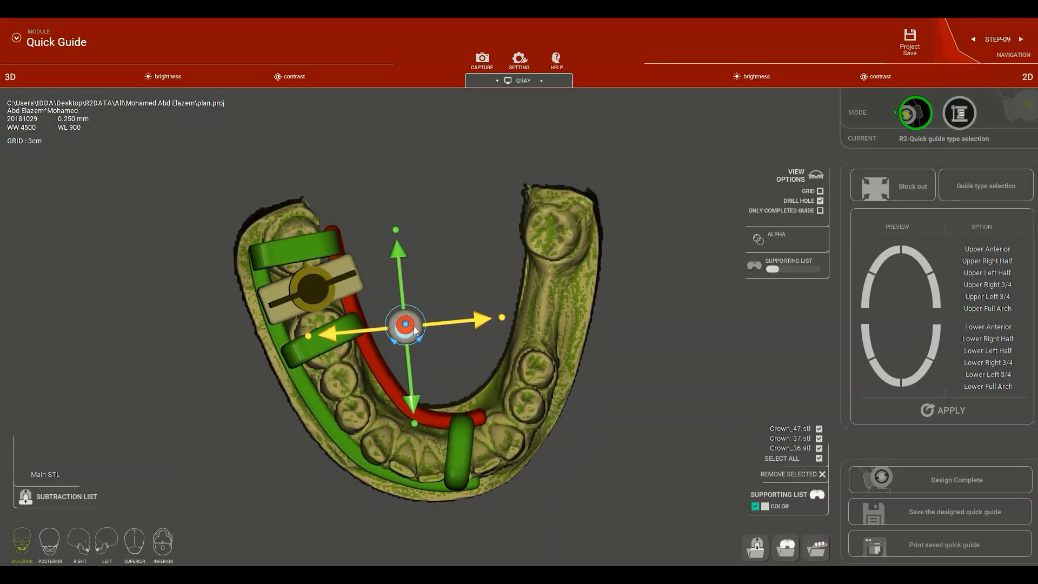
drag(398, 303, 335, 420)
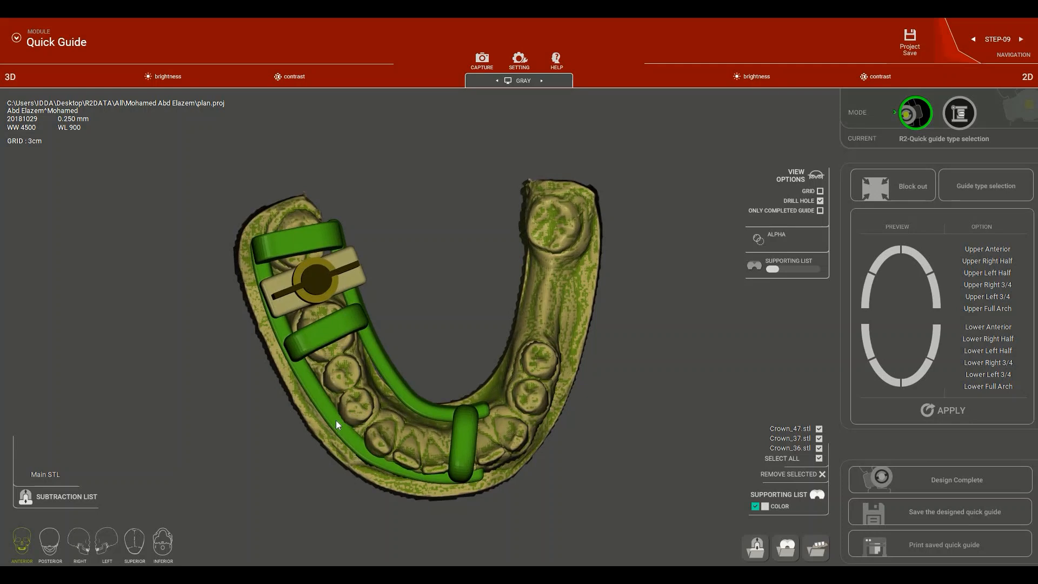
Shift the outer guide rail slightly outward so it runs along the buccal side of the teeth.
click(335, 420)
drag(372, 364, 367, 371)
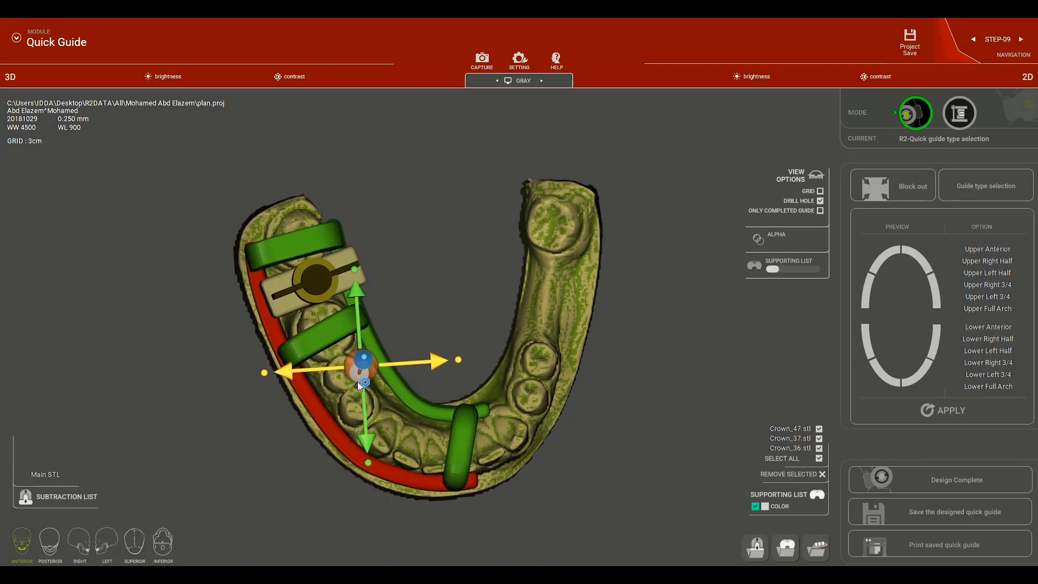
drag(460, 310, 364, 342)
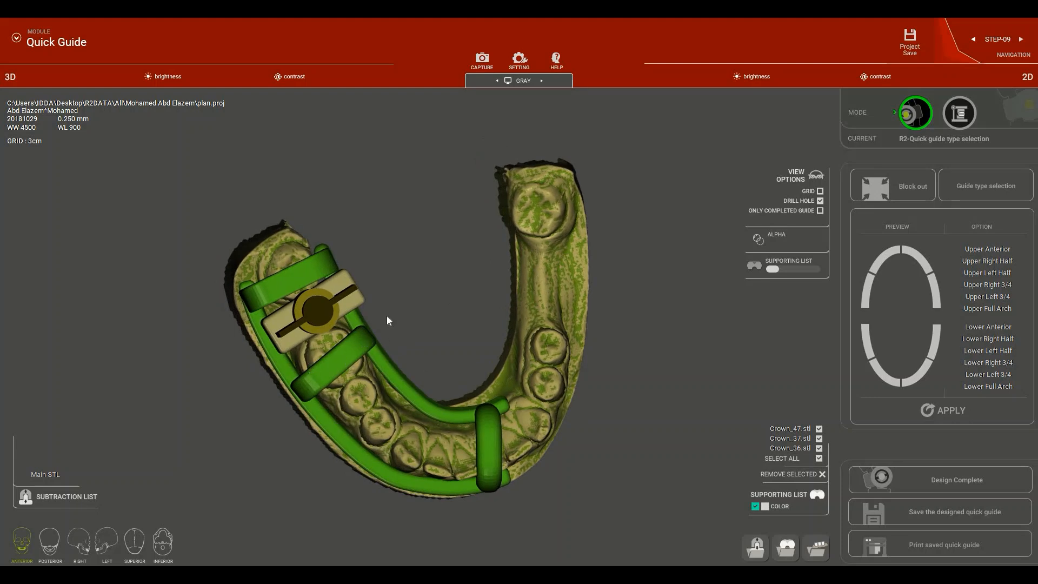
Duplicate the middle bridge with Bridge Copy and place the copy across both rails just in front of the original.
click(365, 337)
drag(427, 306, 339, 309)
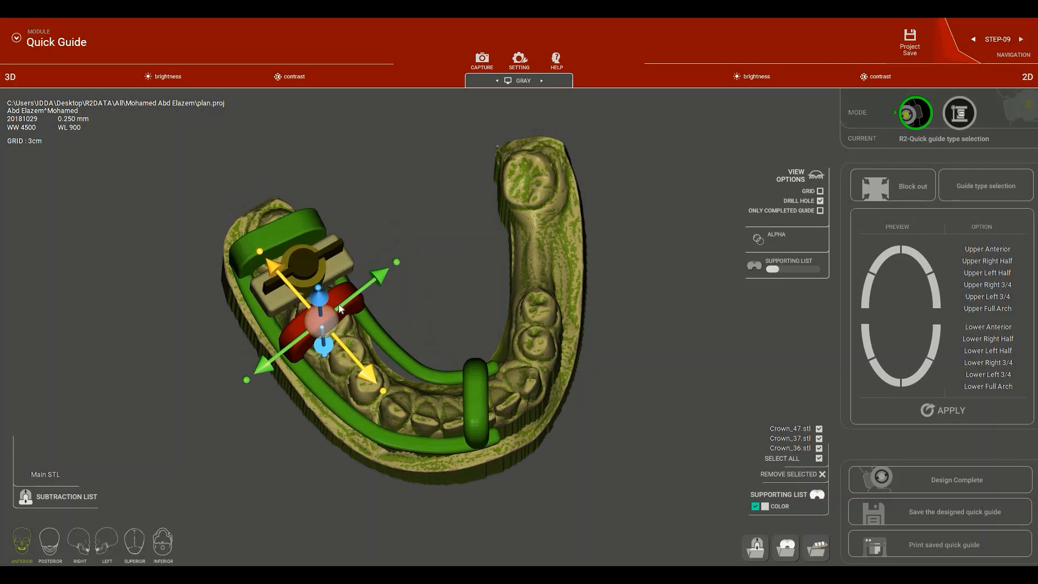
right_click(338, 300)
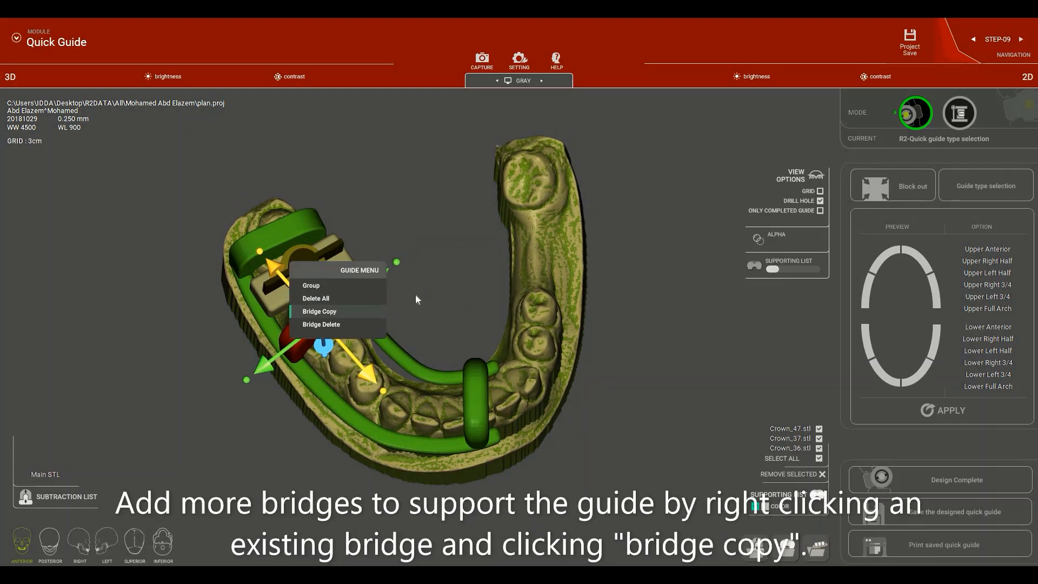
click(334, 310)
drag(407, 341, 359, 408)
click(475, 290)
drag(475, 290, 375, 378)
Duplicate the new bridge with Bridge Copy and place it farther forward, angled across both rails near the canine.
right_click(376, 371)
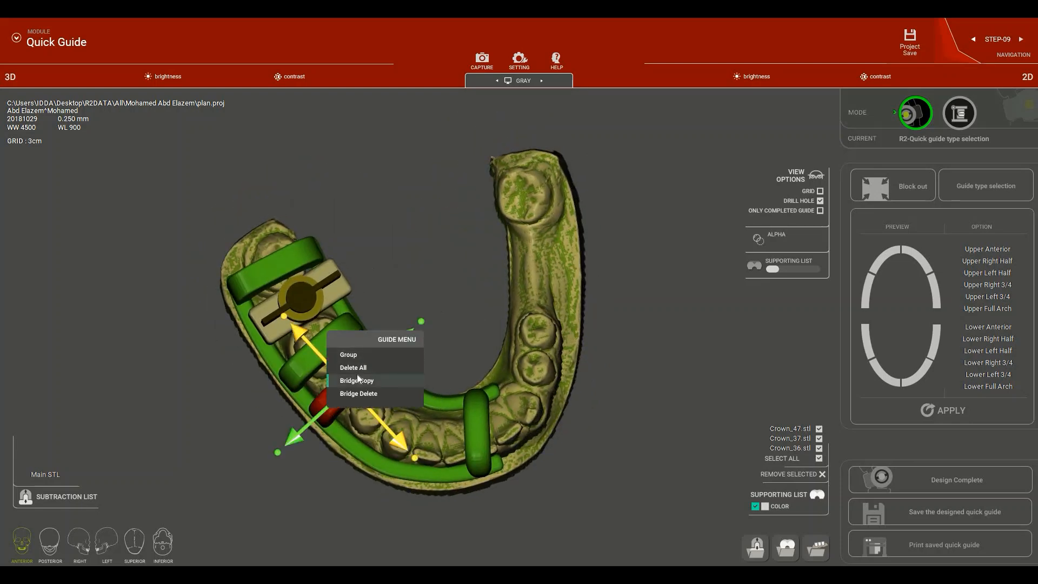
click(359, 380)
drag(400, 418, 439, 441)
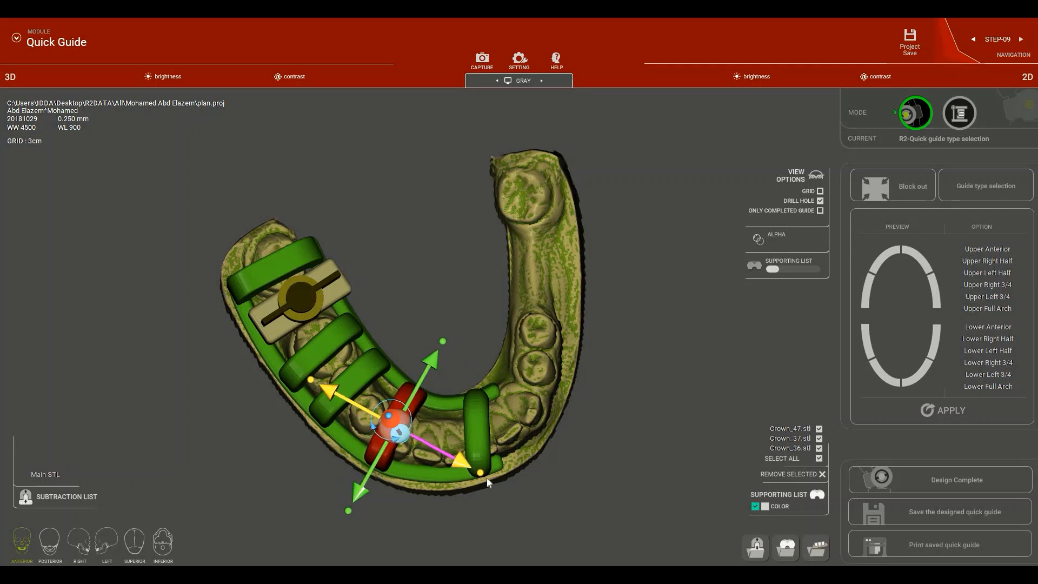
drag(407, 420, 415, 425)
drag(429, 274, 477, 416)
click(476, 414)
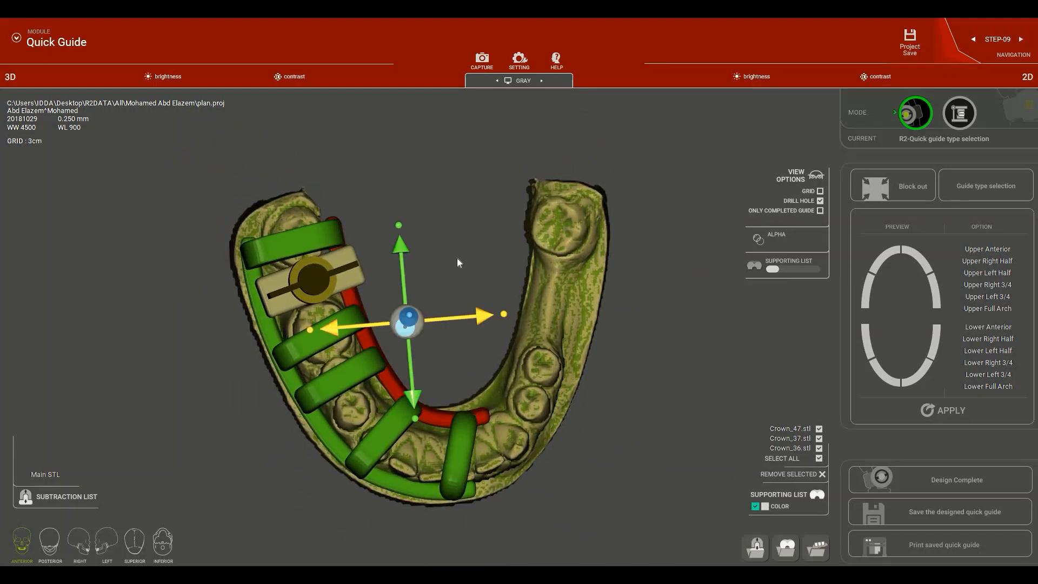
click(453, 376)
drag(439, 232, 464, 219)
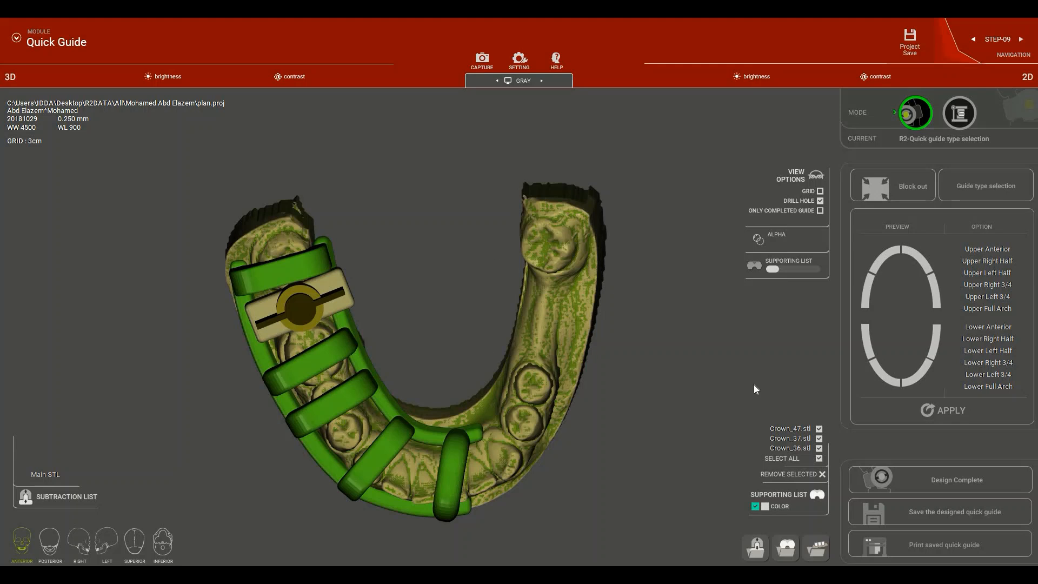
Complete the guide design and turn off the wire frame display of the finished guide.
click(939, 479)
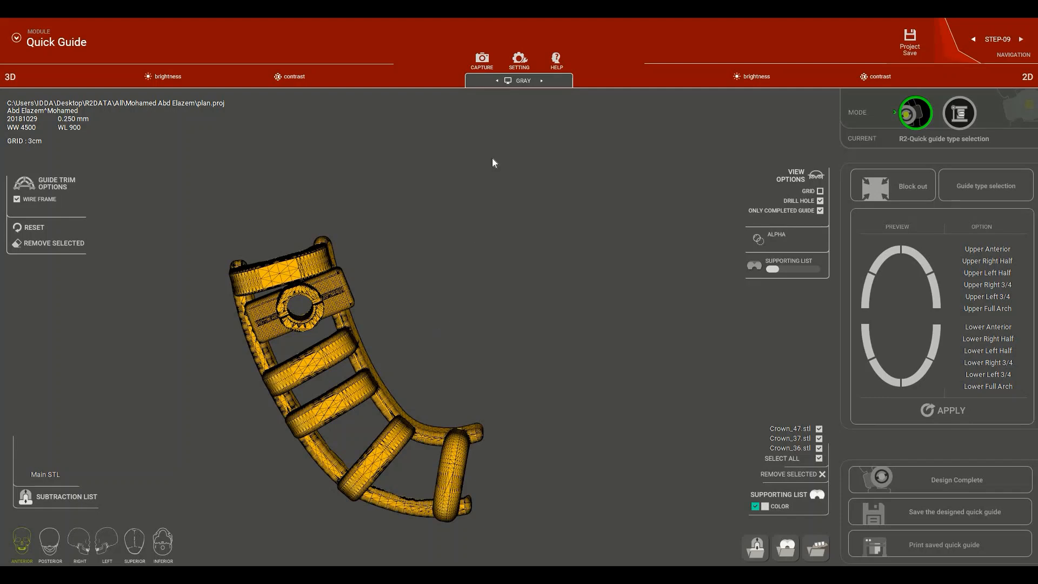
drag(492, 161, 428, 266)
drag(497, 168, 342, 351)
scroll(400, 331, up, 2)
middle_drag(401, 330, 498, 290)
drag(400, 330, 294, 399)
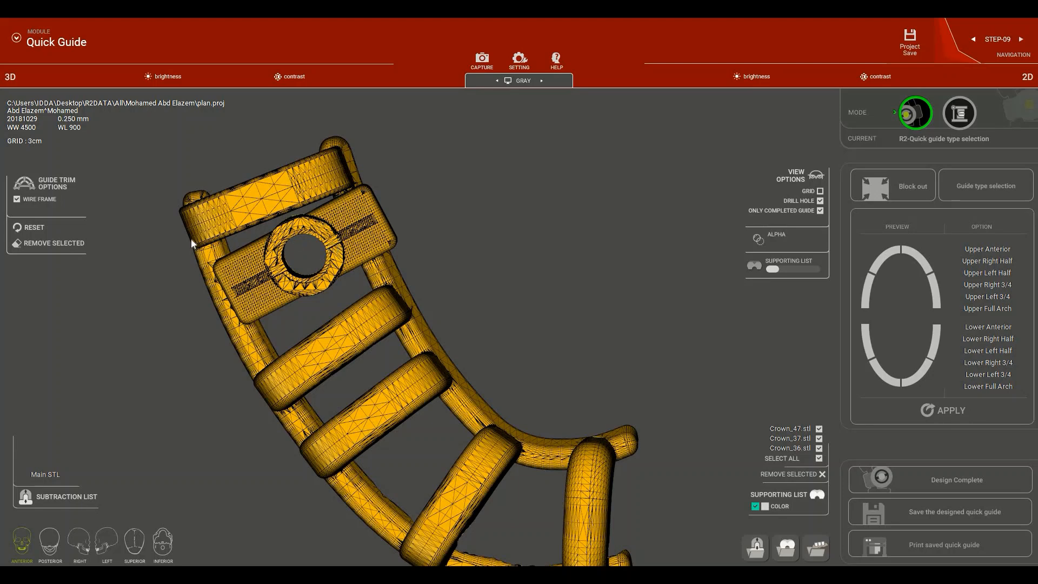
click(18, 199)
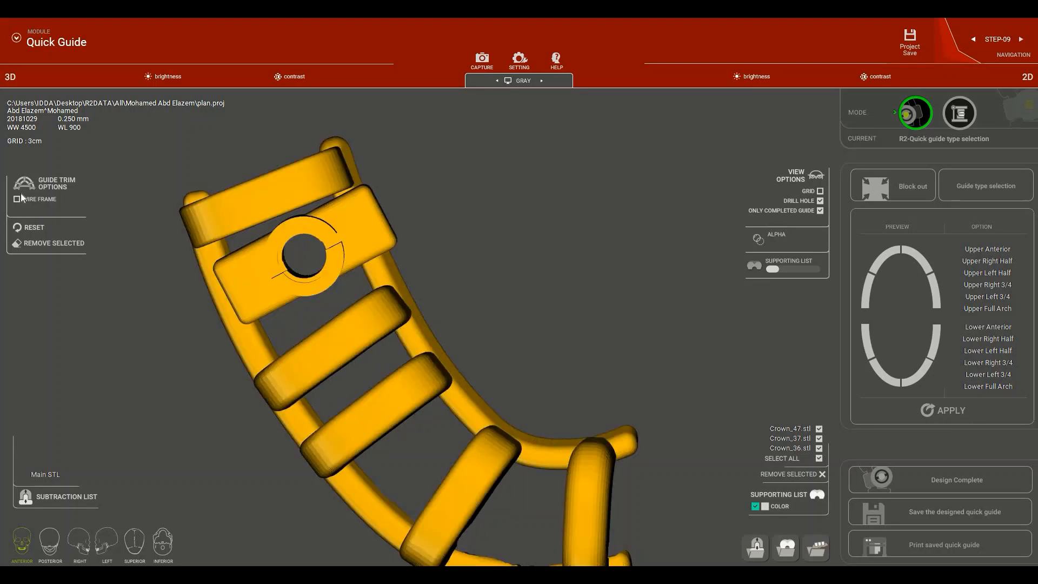
Inspect the completed guide and export it as an open STL file, overwriting quick guide.stl in the plan proj folder.
drag(523, 446, 477, 325)
drag(432, 281, 423, 257)
drag(526, 171, 470, 351)
drag(496, 389, 385, 398)
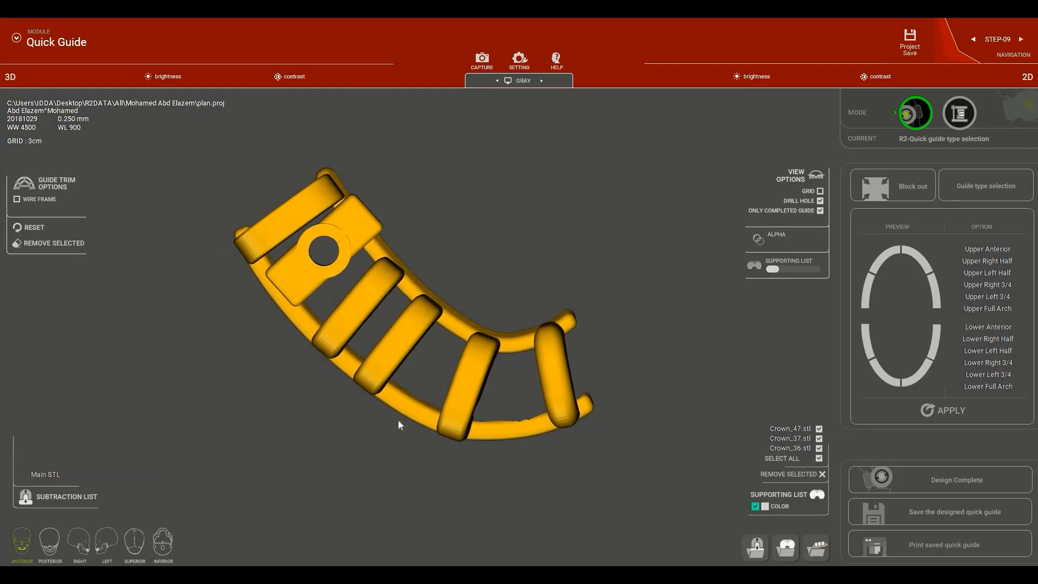
drag(435, 424, 587, 374)
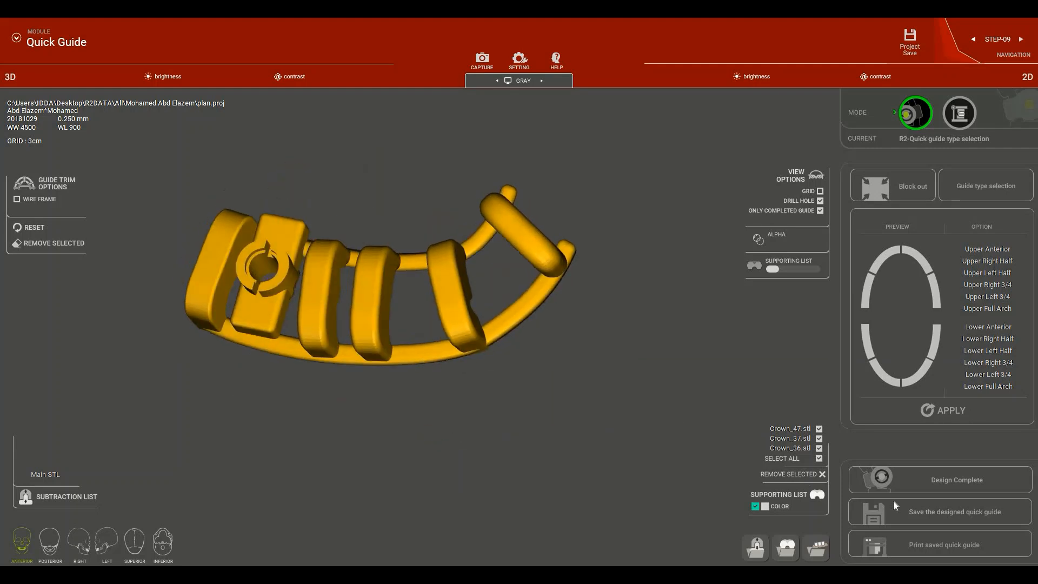
click(929, 518)
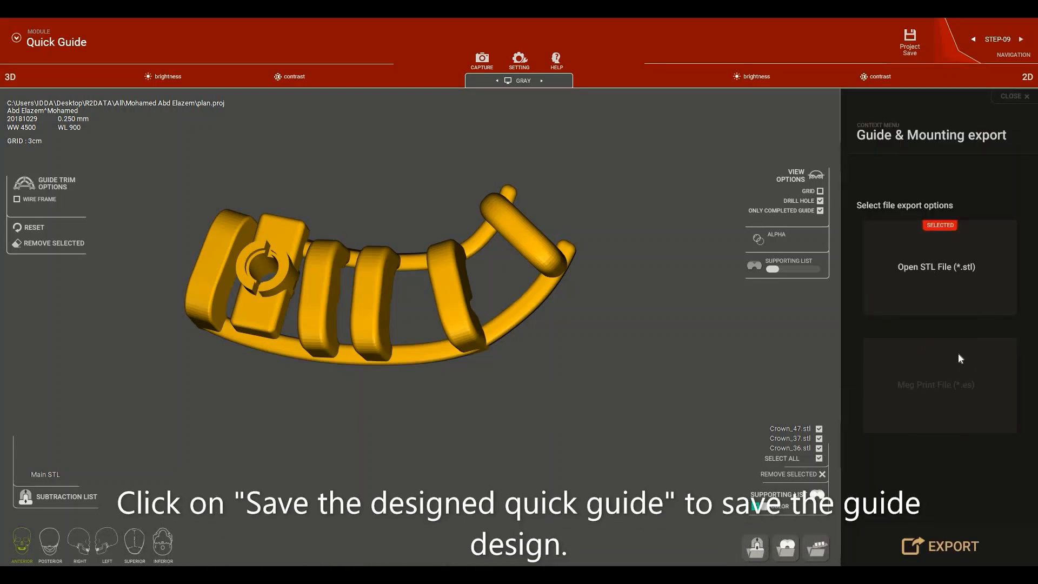
click(929, 545)
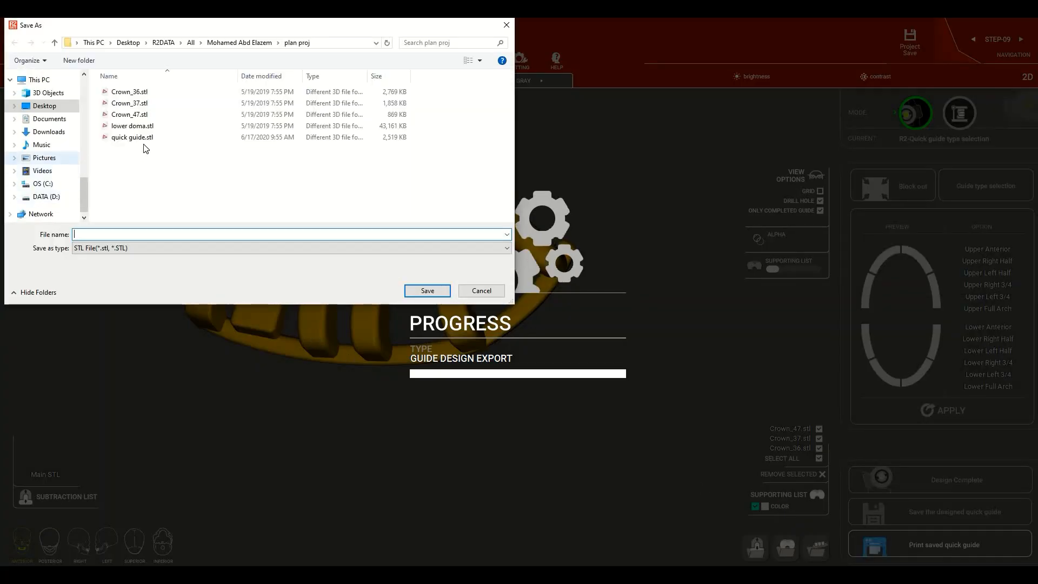
click(132, 137)
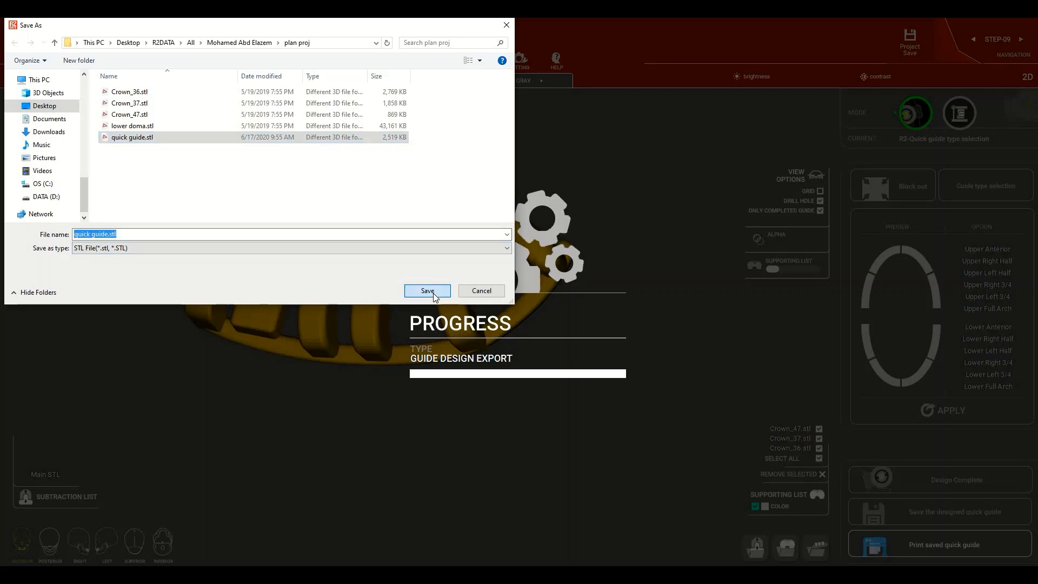
click(434, 293)
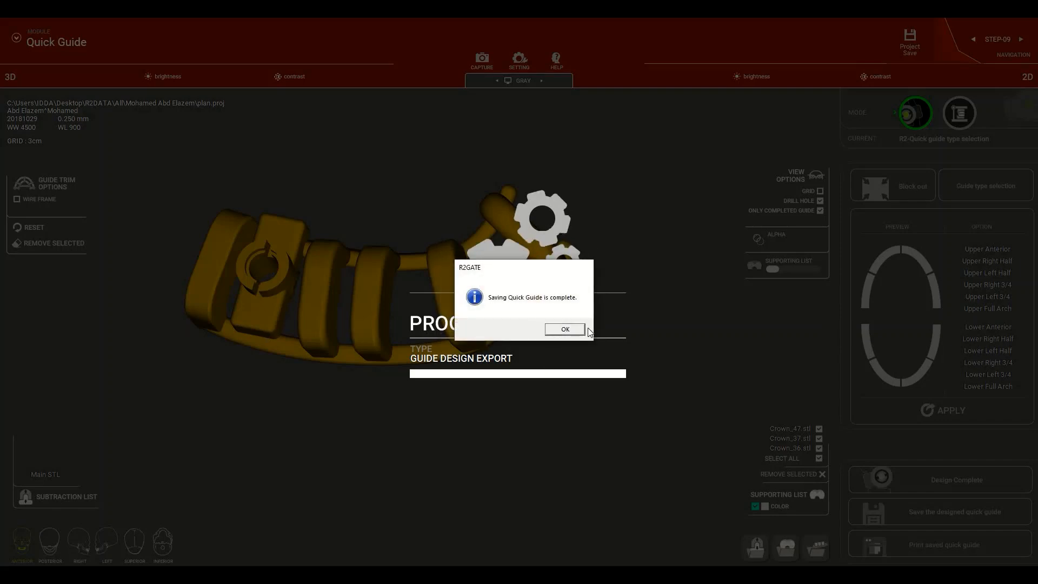
click(580, 329)
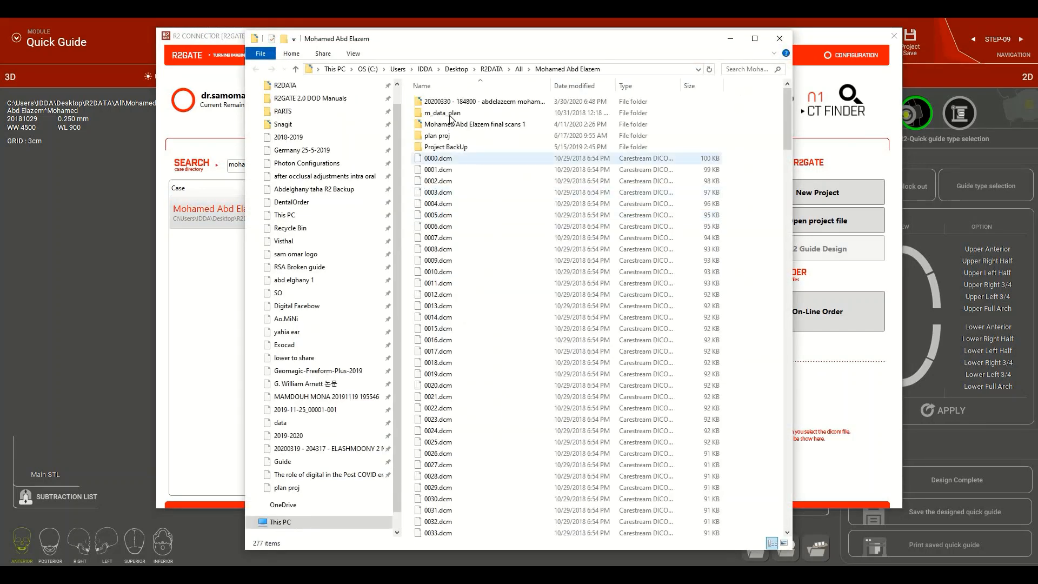
Open quick guide.stl from the plan proj folder in 3Shape 3D Viewer and examine the guide's shape.
click(447, 136)
key(Return)
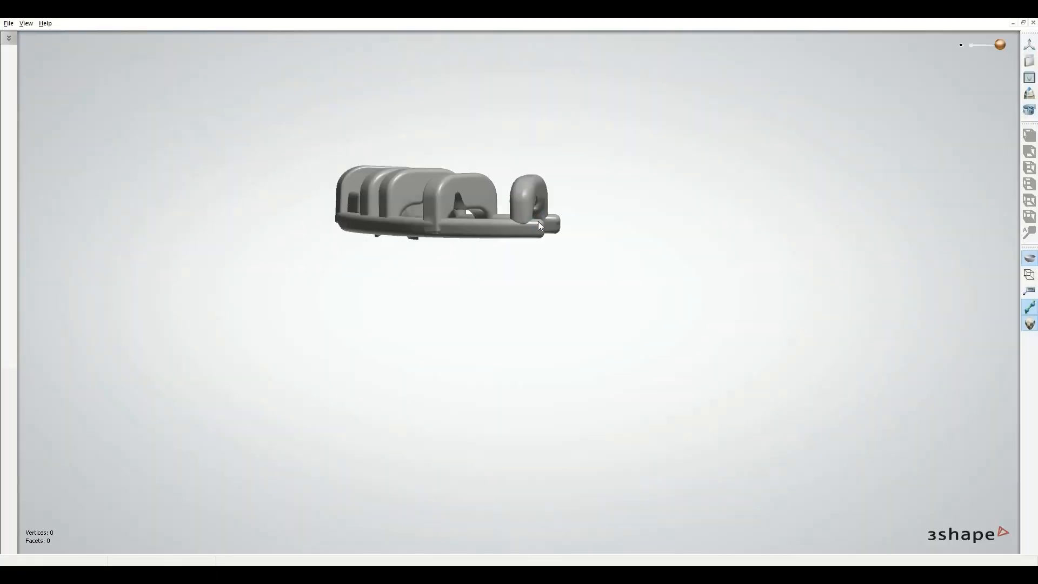
scroll(537, 215, down, 5)
right_drag(458, 281, 572, 24)
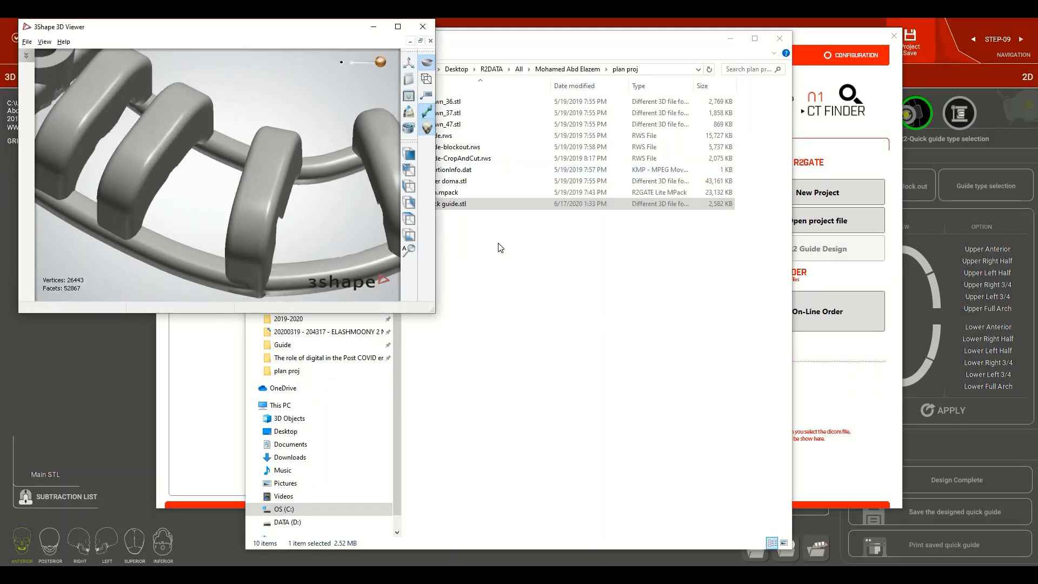
Add lower doma.stl to the 3Shape 3D Viewer scene and examine how the guide fits on the jaw model.
click(500, 248)
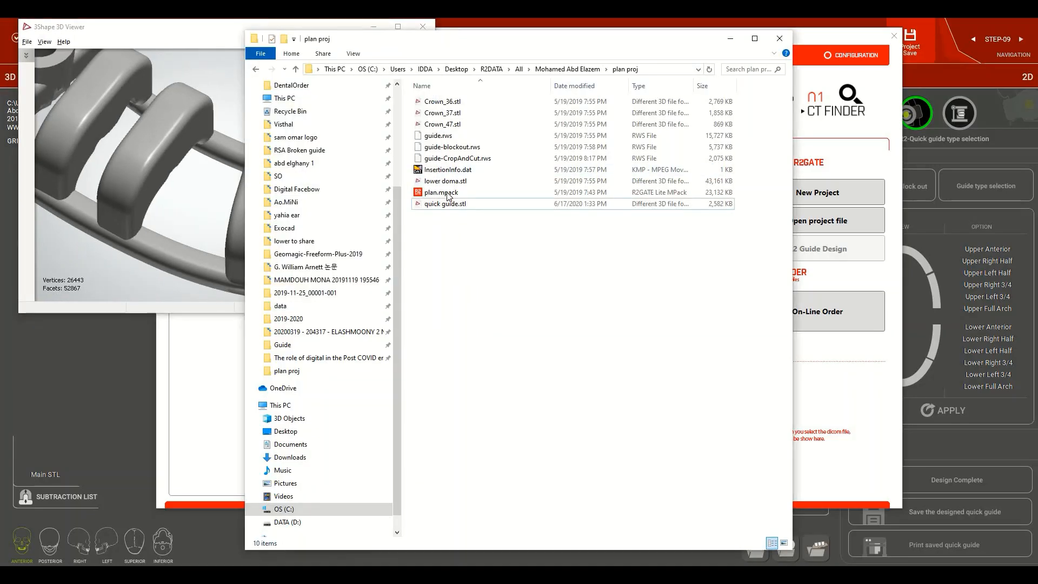
click(446, 182)
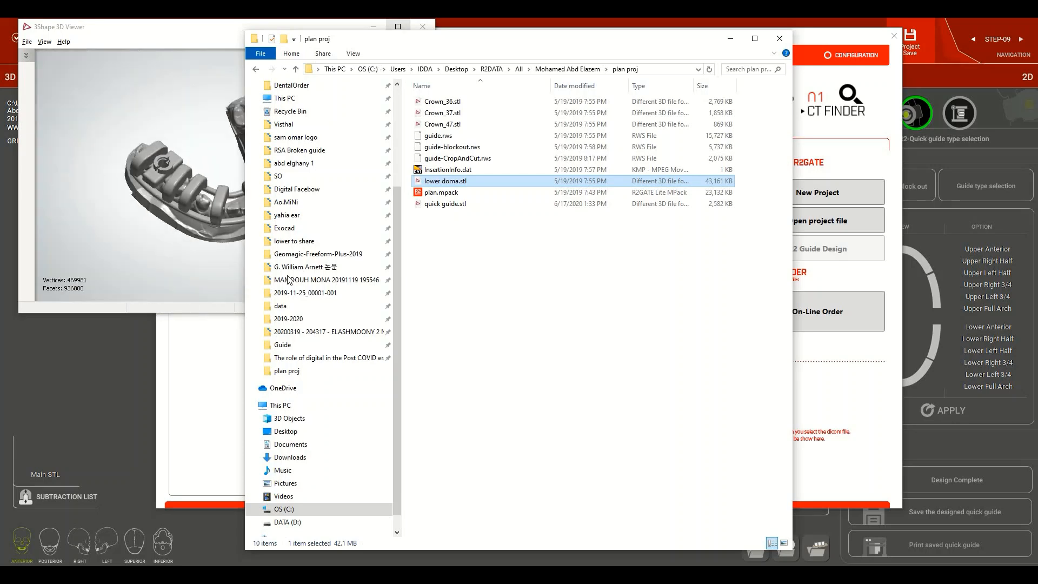
click(398, 27)
scroll(634, 319, up, 5)
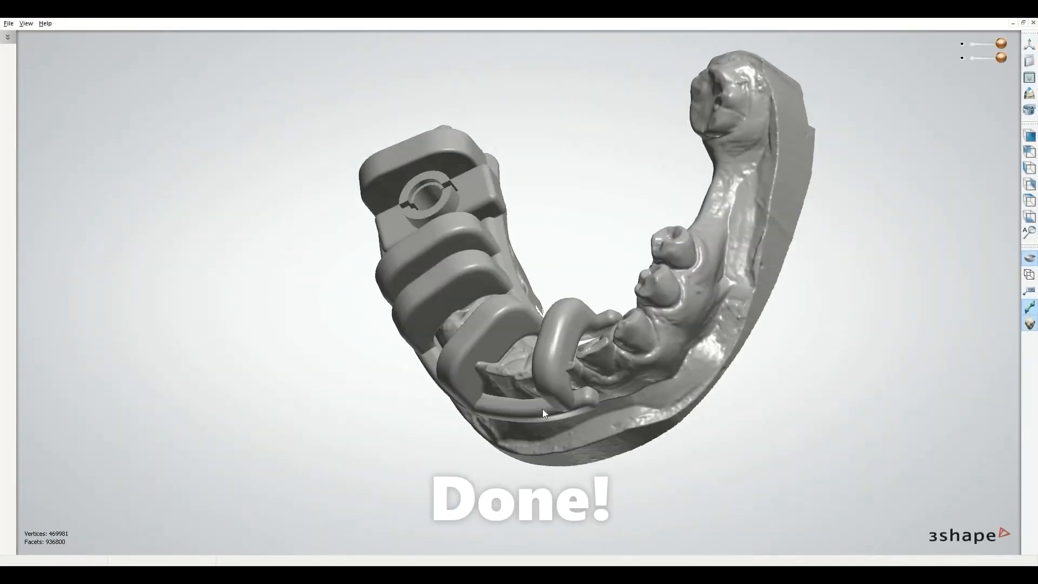